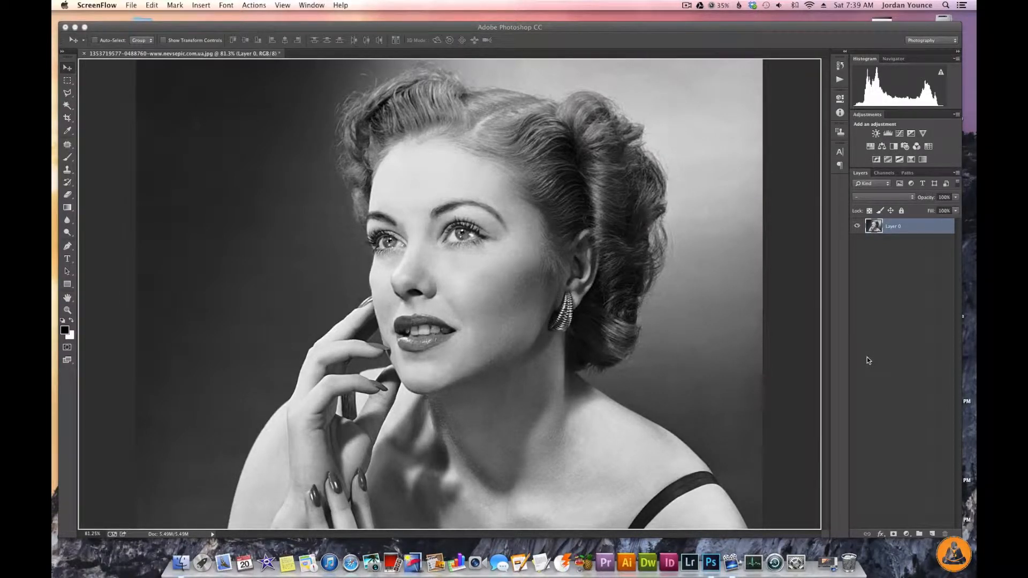
# Step: Add a new layer above the portrait and reduce the Brush tool's size to 100 px
pyautogui.click(932, 534)
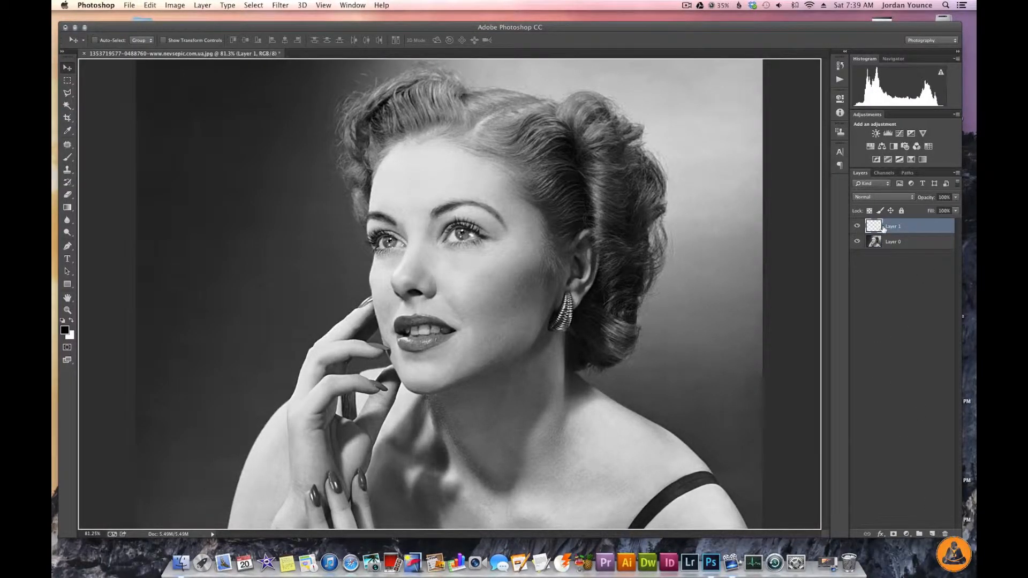
pyautogui.click(68, 157)
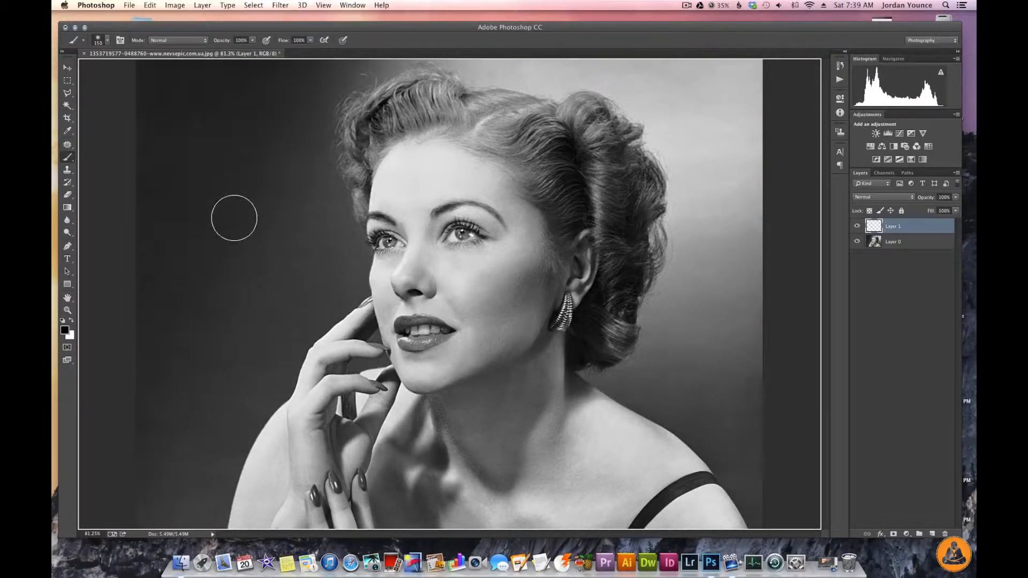
pyautogui.press('[')
pyautogui.press('[')
# Step: Set the foreground color to a dark brown of C 50, M 76, Y 82, K 73 for painting the hair
pyautogui.click(65, 330)
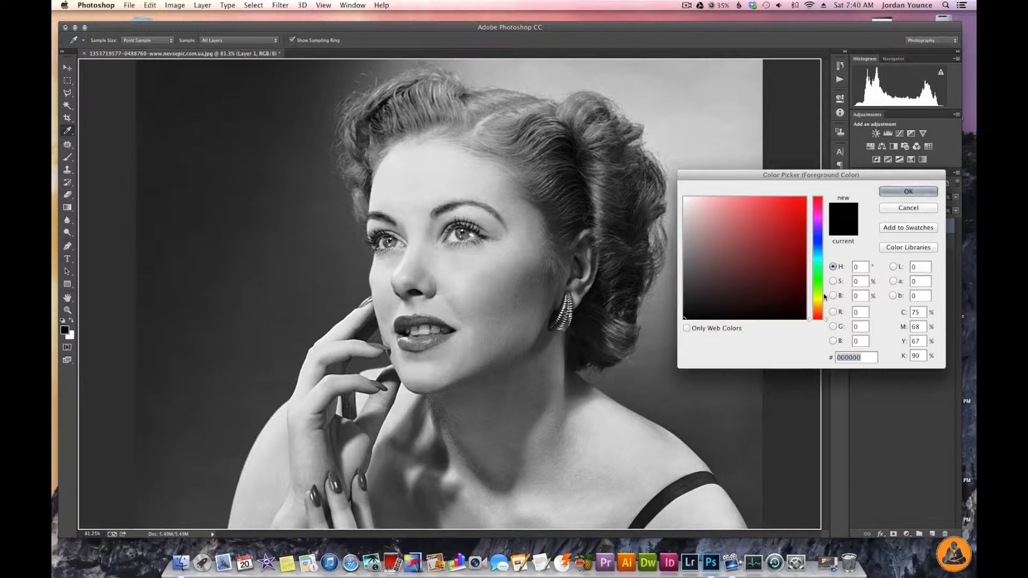
pyautogui.click(917, 313)
pyautogui.click(805, 306)
pyautogui.press('Tab')
pyautogui.write('82')
pyautogui.press('Tab')
pyautogui.write('73')
pyautogui.press('Tab')
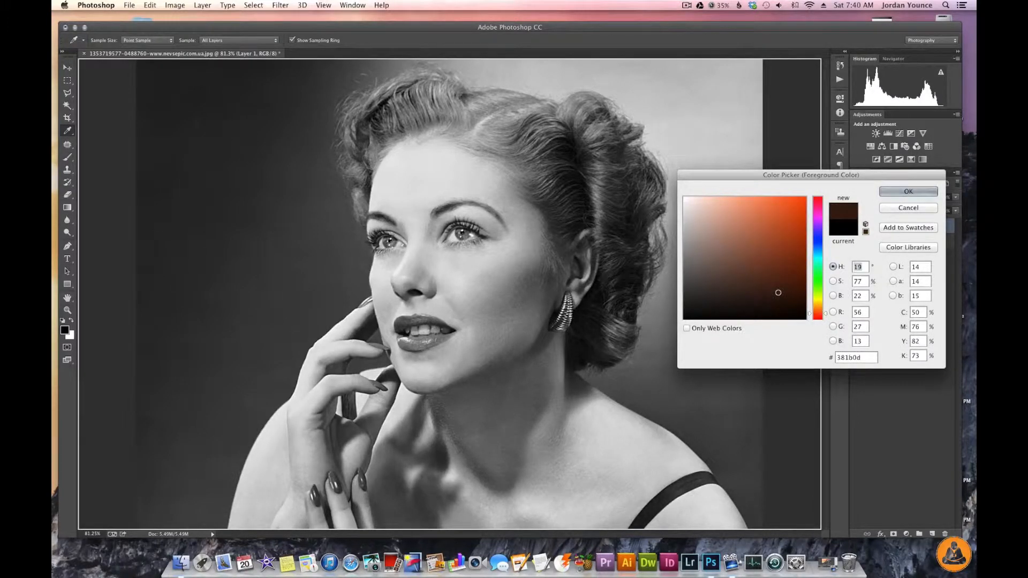
pyautogui.press('Return')
pyautogui.press('b')
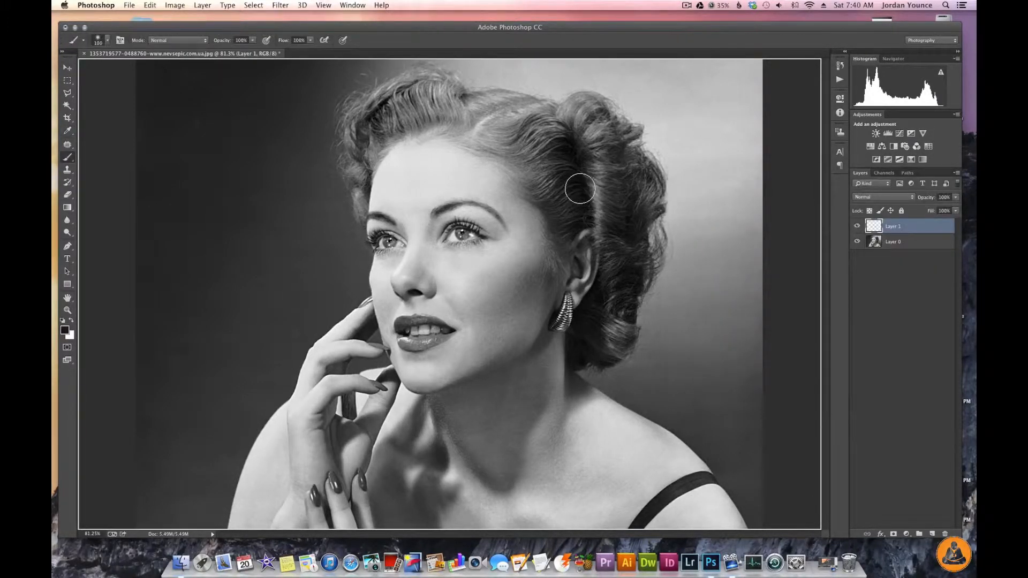
# Step: Make and undo a trial brush stroke on the hair, then set the new layer's blend mode to Color
pyautogui.moveTo(573, 163); pyautogui.dragTo(590, 172)
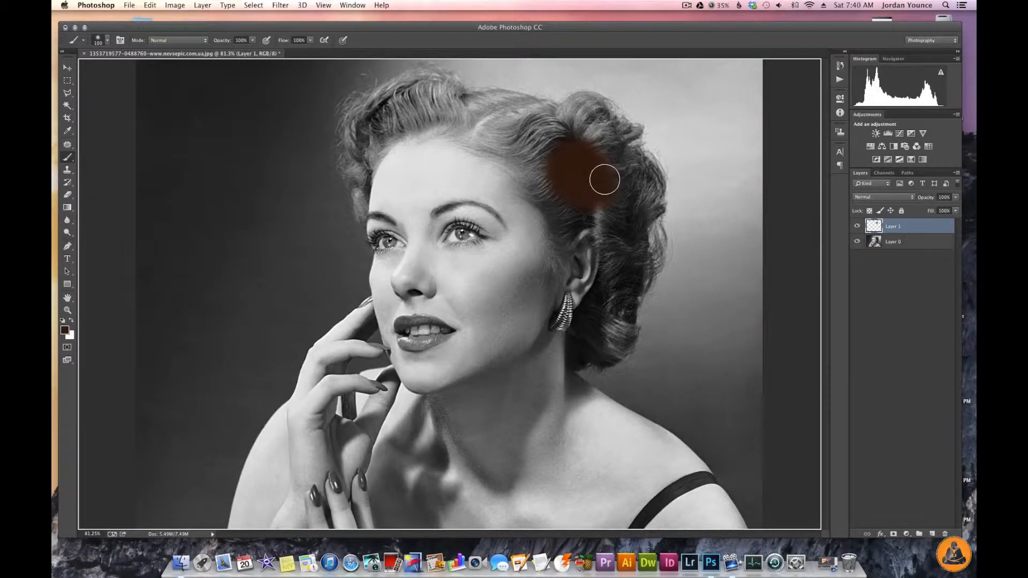
pyautogui.press('super+z')
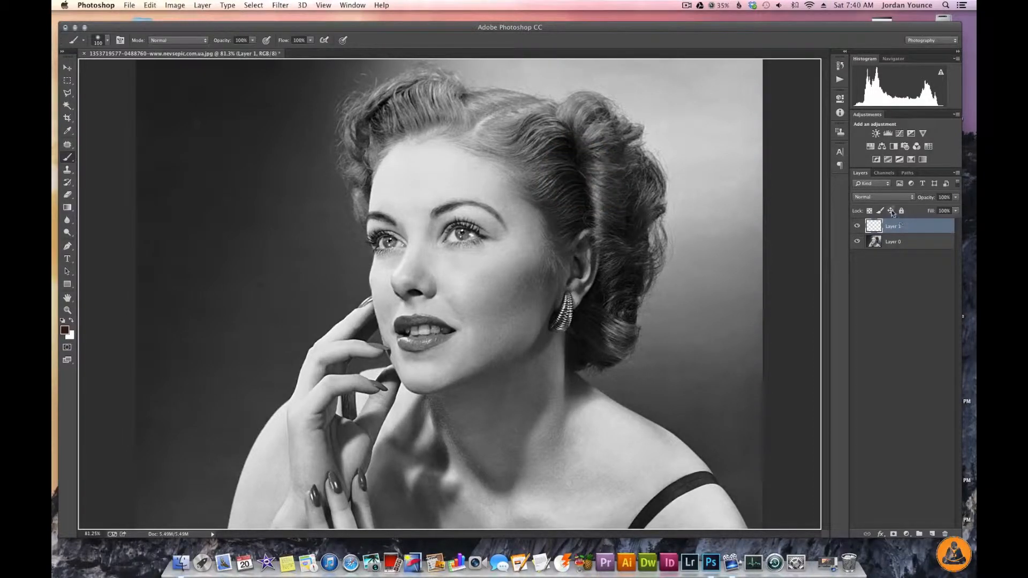
pyautogui.click(886, 198)
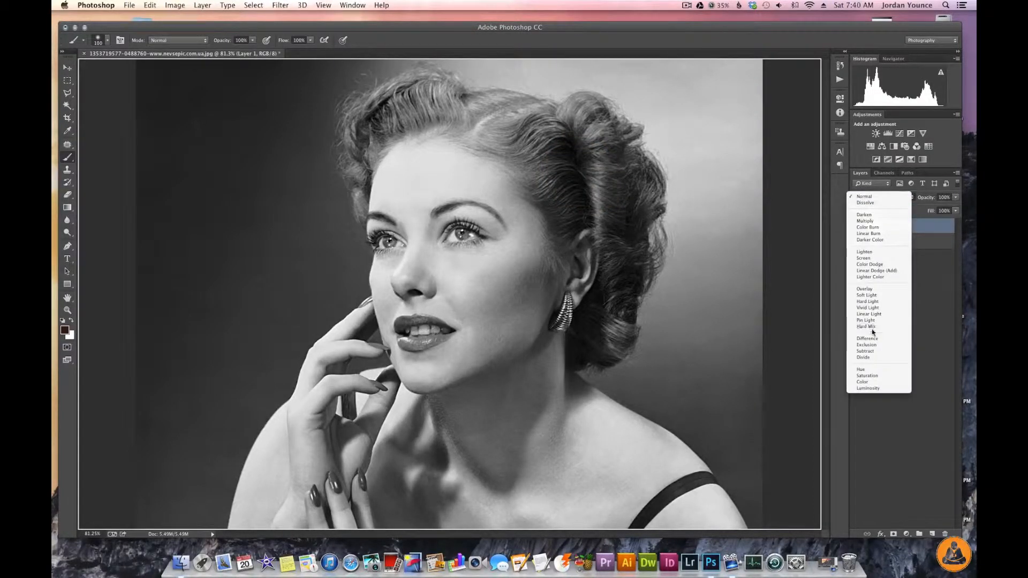
pyautogui.click(871, 381)
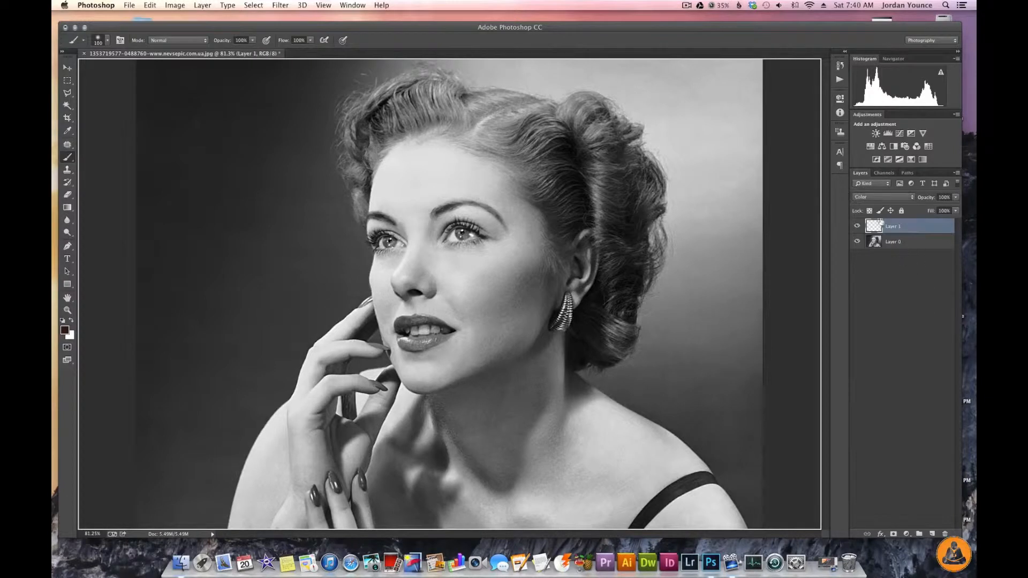
pyautogui.click(876, 198)
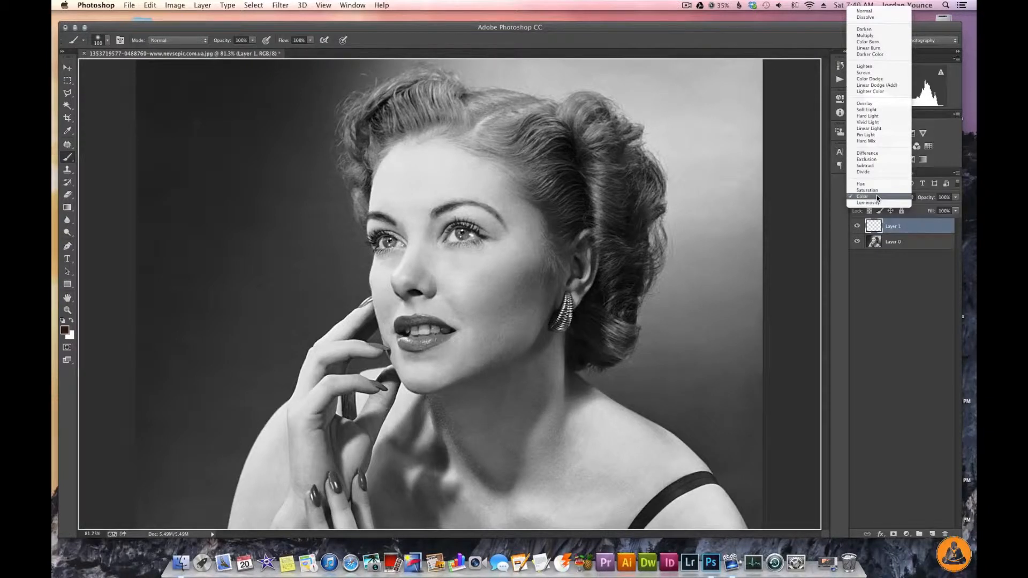
pyautogui.click(876, 196)
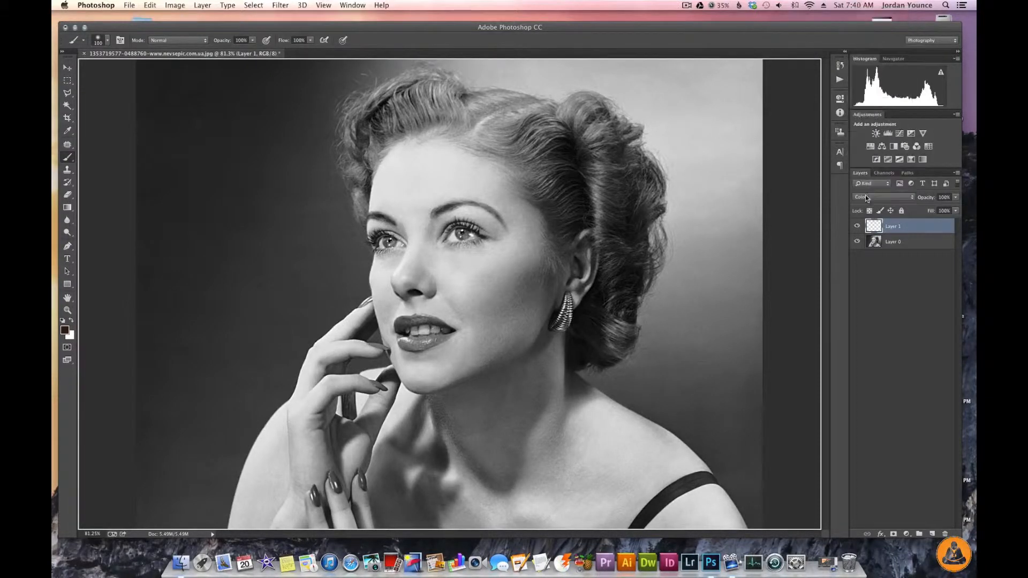
# Step: Paint the front, top and upper back of the hair brown with an 80 px brush at 0% hardness
pyautogui.press('[')
pyautogui.press('[')
pyautogui.moveTo(391, 114)
pyautogui.mouseDown()
pyautogui.moveTo(399, 102)
pyautogui.moveTo(380, 107)
pyautogui.moveTo(423, 89)
pyautogui.moveTo(453, 95)
pyautogui.moveTo(412, 94)
pyautogui.mouseUp()
pyautogui.click(106, 43)
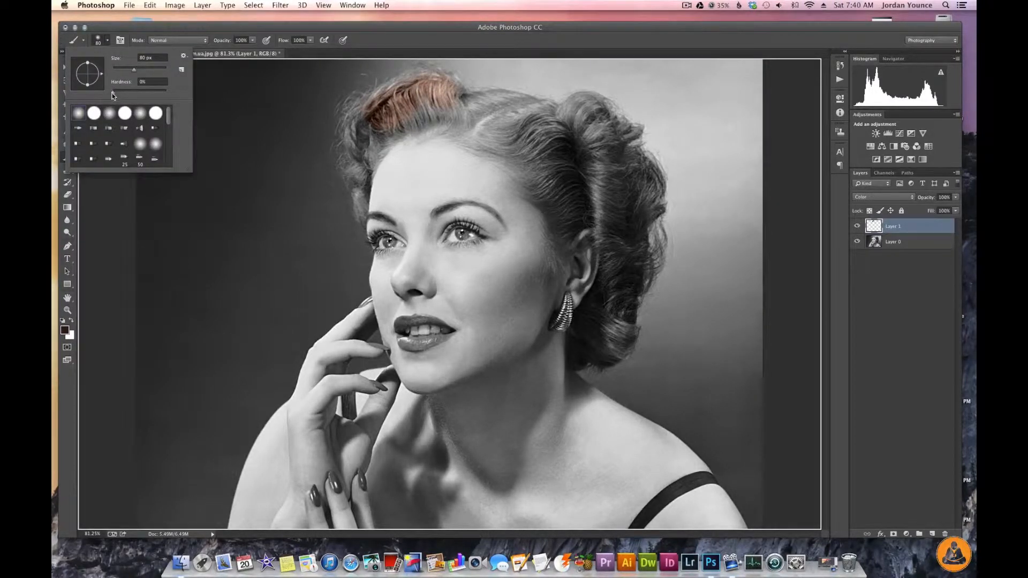
pyautogui.moveTo(113, 92); pyautogui.dragTo(100, 92)
pyautogui.click(383, 118)
pyautogui.moveTo(407, 117)
pyautogui.mouseDown()
pyautogui.moveTo(498, 105)
pyautogui.moveTo(447, 103)
pyautogui.moveTo(450, 91)
pyautogui.moveTo(403, 85)
pyautogui.moveTo(359, 118)
pyautogui.moveTo(360, 160)
pyautogui.moveTo(422, 120)
pyautogui.moveTo(458, 122)
pyautogui.moveTo(525, 160)
pyautogui.moveTo(498, 134)
pyautogui.moveTo(509, 111)
pyautogui.moveTo(474, 101)
pyautogui.moveTo(566, 123)
pyautogui.moveTo(522, 131)
pyautogui.moveTo(560, 159)
pyautogui.moveTo(588, 105)
pyautogui.moveTo(622, 139)
pyautogui.moveTo(559, 154)
pyautogui.moveTo(523, 149)
pyautogui.moveTo(529, 168)
pyautogui.moveTo(553, 214)
pyautogui.moveTo(570, 219)
pyautogui.moveTo(563, 233)
pyautogui.moveTo(581, 216)
pyautogui.moveTo(549, 176)
pyautogui.moveTo(575, 179)
pyautogui.moveTo(583, 202)
pyautogui.moveTo(577, 172)
pyautogui.moveTo(609, 171)
pyautogui.moveTo(592, 151)
pyautogui.moveTo(605, 156)
pyautogui.moveTo(629, 132)
pyautogui.moveTo(628, 163)
pyautogui.moveTo(651, 186)
pyautogui.moveTo(648, 205)
pyautogui.moveTo(603, 175)
pyautogui.moveTo(590, 213)
pyautogui.moveTo(621, 201)
pyautogui.mouseUp()
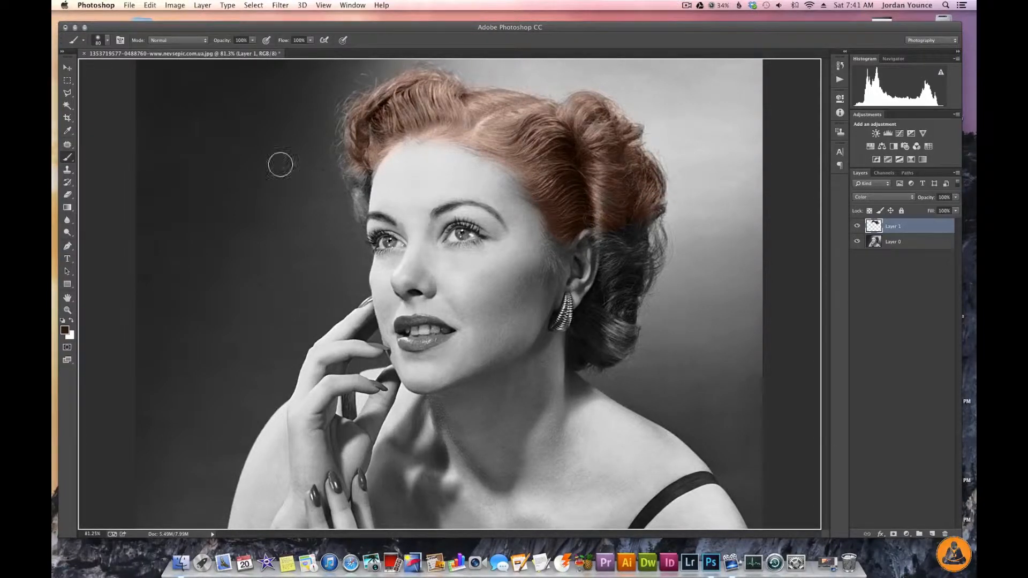
pyautogui.click(67, 105)
pyautogui.click(87, 103)
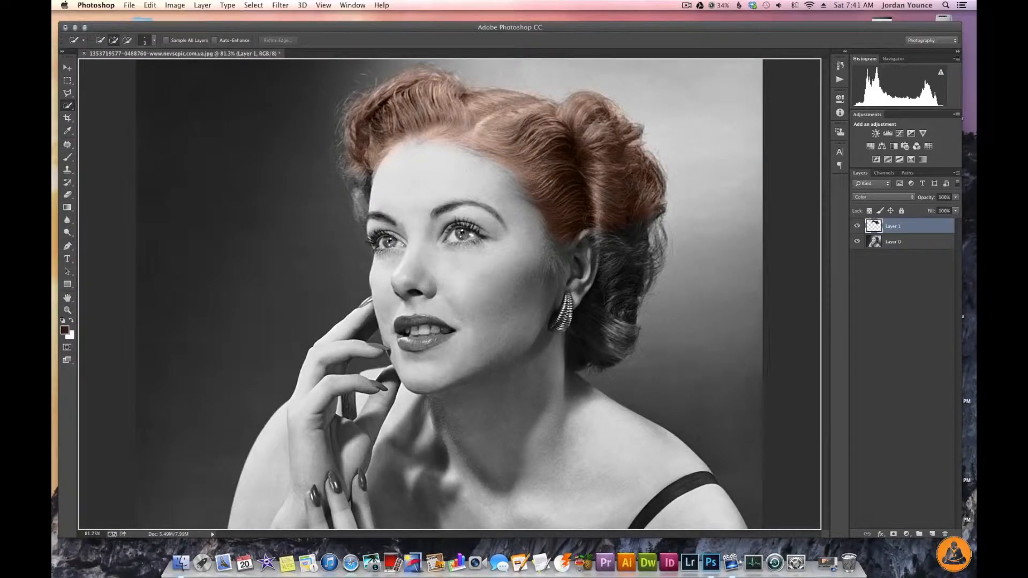
pyautogui.click(67, 157)
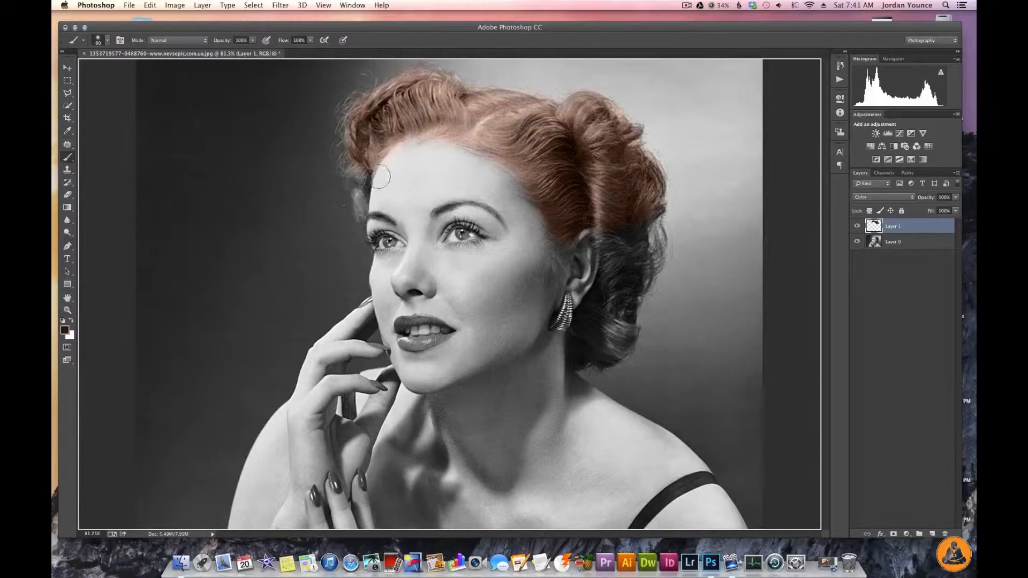
# Step: Paint the remaining back curls and, with a smaller brush, the hair beside the temple in the same brown
pyautogui.moveTo(574, 165)
pyautogui.mouseDown()
pyautogui.moveTo(611, 214)
pyautogui.moveTo(610, 240)
pyautogui.moveTo(645, 207)
pyautogui.moveTo(653, 177)
pyautogui.moveTo(638, 174)
pyautogui.moveTo(631, 275)
pyautogui.moveTo(613, 240)
pyautogui.moveTo(609, 280)
pyautogui.moveTo(626, 279)
pyautogui.moveTo(612, 308)
pyautogui.moveTo(632, 293)
pyautogui.moveTo(625, 333)
pyautogui.moveTo(608, 345)
pyautogui.moveTo(627, 312)
pyautogui.mouseUp()
pyautogui.moveTo(460, 134)
pyautogui.mouseDown()
pyautogui.moveTo(420, 135)
pyautogui.moveTo(502, 152)
pyautogui.moveTo(559, 213)
pyautogui.moveTo(561, 247)
pyautogui.moveTo(584, 218)
pyautogui.moveTo(558, 264)
pyautogui.moveTo(597, 208)
pyautogui.moveTo(612, 218)
pyautogui.moveTo(619, 270)
pyautogui.moveTo(598, 316)
pyautogui.moveTo(613, 293)
pyautogui.moveTo(588, 327)
pyautogui.moveTo(603, 300)
pyautogui.moveTo(583, 315)
pyautogui.moveTo(576, 355)
pyautogui.moveTo(613, 348)
pyautogui.moveTo(573, 359)
pyautogui.moveTo(599, 341)
pyautogui.mouseUp()
pyautogui.moveTo(634, 286)
pyautogui.mouseDown()
pyautogui.moveTo(654, 260)
pyautogui.moveTo(656, 236)
pyautogui.moveTo(645, 272)
pyautogui.moveTo(649, 220)
pyautogui.moveTo(652, 235)
pyautogui.moveTo(687, 212)
pyautogui.moveTo(708, 160)
pyautogui.moveTo(681, 118)
pyautogui.moveTo(667, 250)
pyautogui.moveTo(639, 252)
pyautogui.moveTo(655, 195)
pyautogui.moveTo(633, 154)
pyautogui.moveTo(620, 171)
pyautogui.moveTo(641, 172)
pyautogui.moveTo(622, 137)
pyautogui.moveTo(634, 131)
pyautogui.moveTo(583, 112)
pyautogui.mouseUp()
pyautogui.moveTo(419, 112)
pyautogui.mouseDown()
pyautogui.moveTo(354, 174)
pyautogui.moveTo(359, 214)
pyautogui.moveTo(384, 138)
pyautogui.mouseUp()
pyautogui.press('[')
pyautogui.press('[')
pyautogui.moveTo(362, 224); pyautogui.dragTo(364, 194)
# Step: Add a layer mask to the hair layer and mask out the color spill along the forehead hairline
pyautogui.click(893, 535)
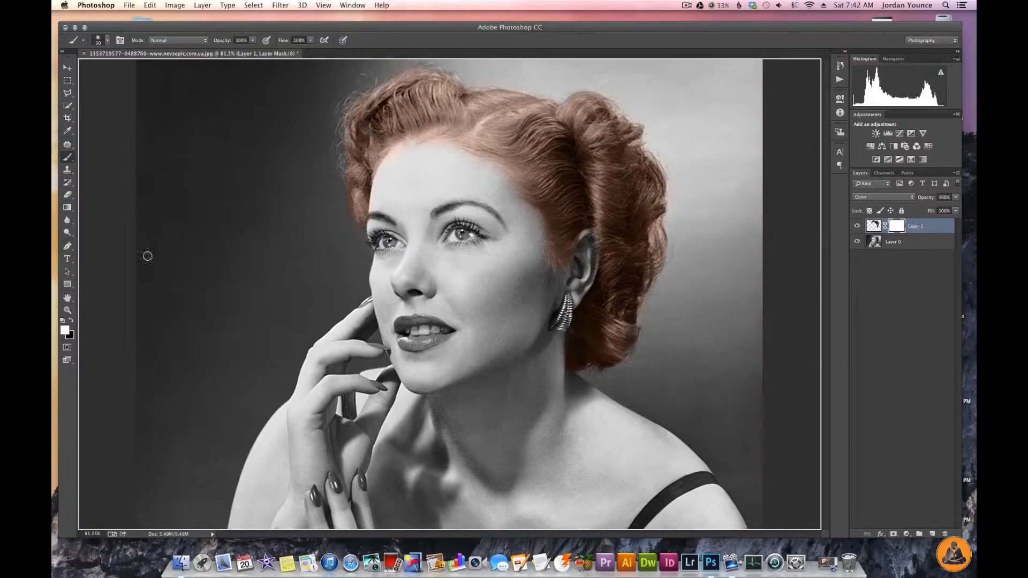
pyautogui.press('x')
pyautogui.moveTo(403, 153); pyautogui.dragTo(395, 155)
pyautogui.moveTo(452, 148); pyautogui.dragTo(453, 152)
pyautogui.press('x')
pyautogui.press(']')
pyautogui.press(']')
pyautogui.click(875, 229)
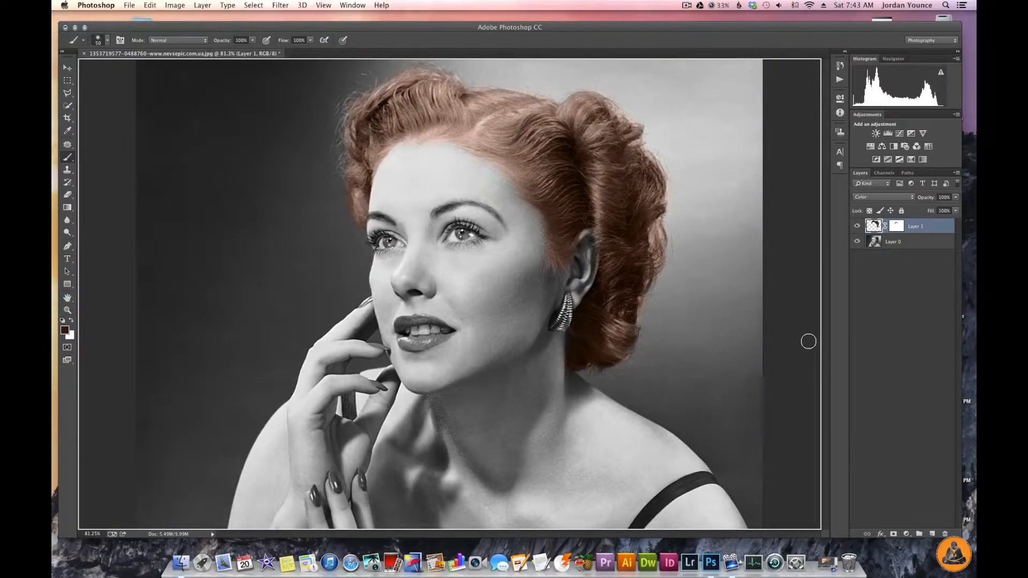
# Step: Add a new layer for the skin and set the foreground color to C 0, M 10, Y 15, K 0
pyautogui.click(932, 534)
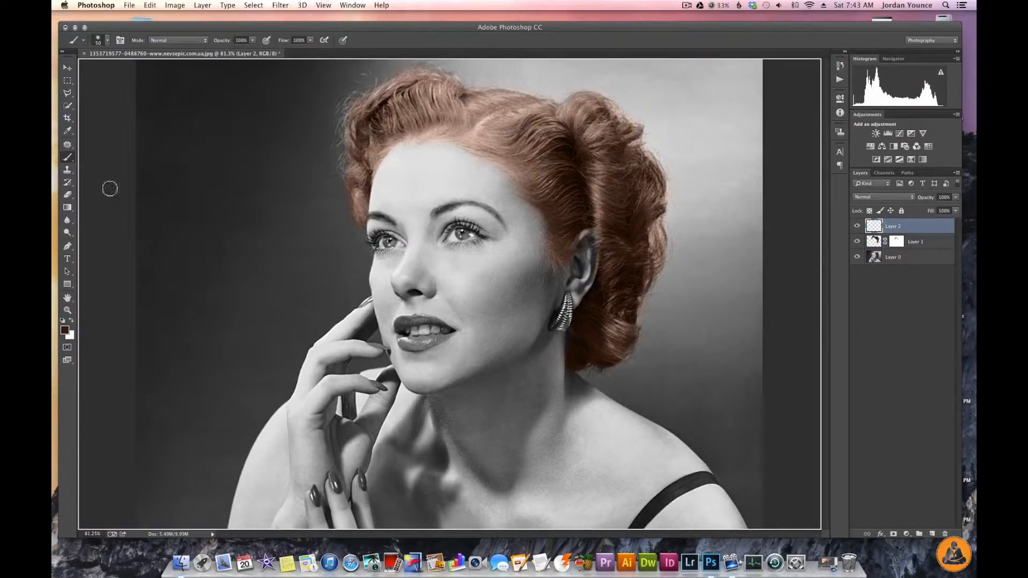
pyautogui.click(65, 330)
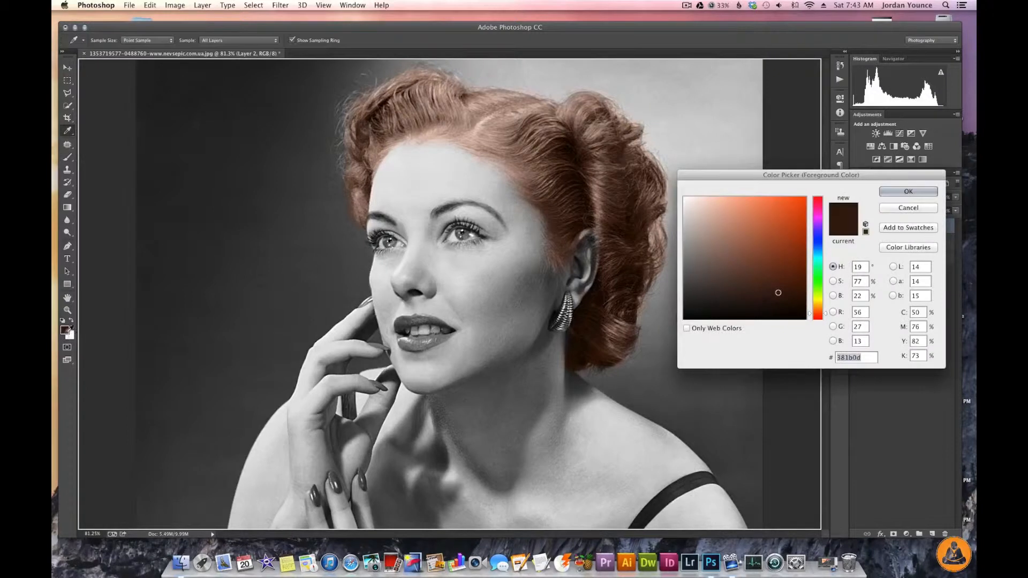
pyautogui.click(917, 312)
pyautogui.write('0')
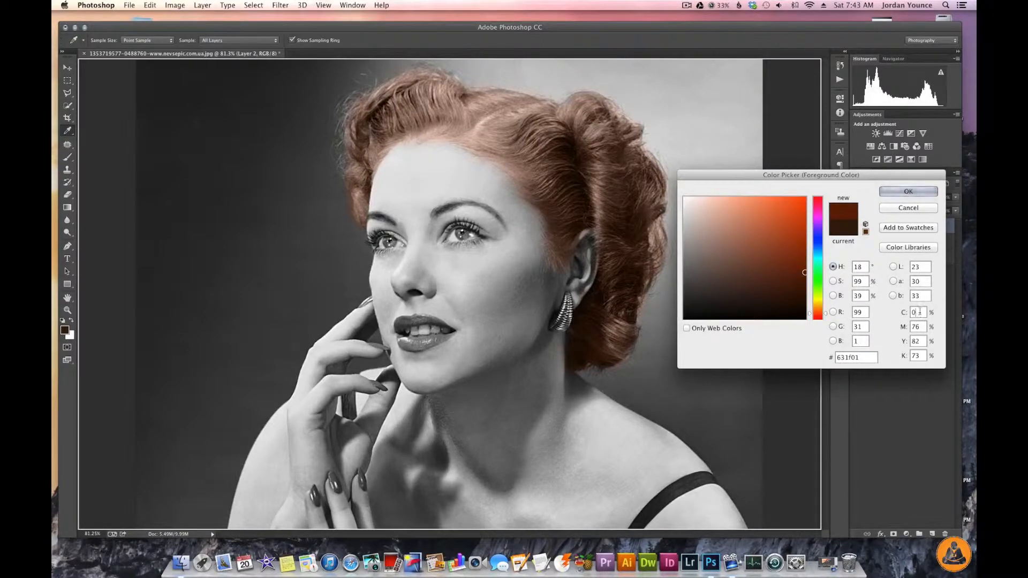
pyautogui.press('Tab')
pyautogui.write('10')
pyautogui.press('Tab')
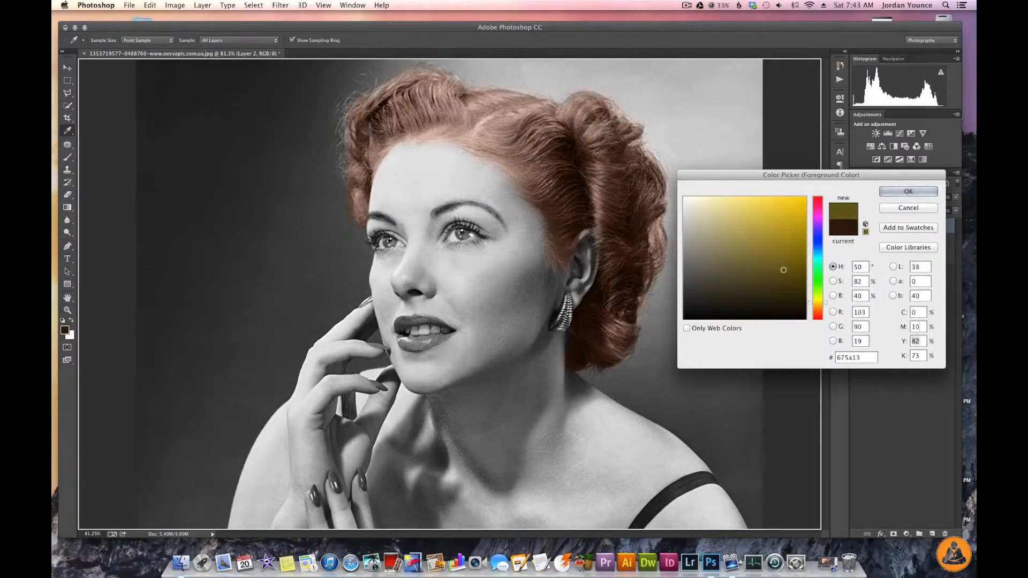
pyautogui.write('15')
pyautogui.press('Tab')
pyautogui.write('0')
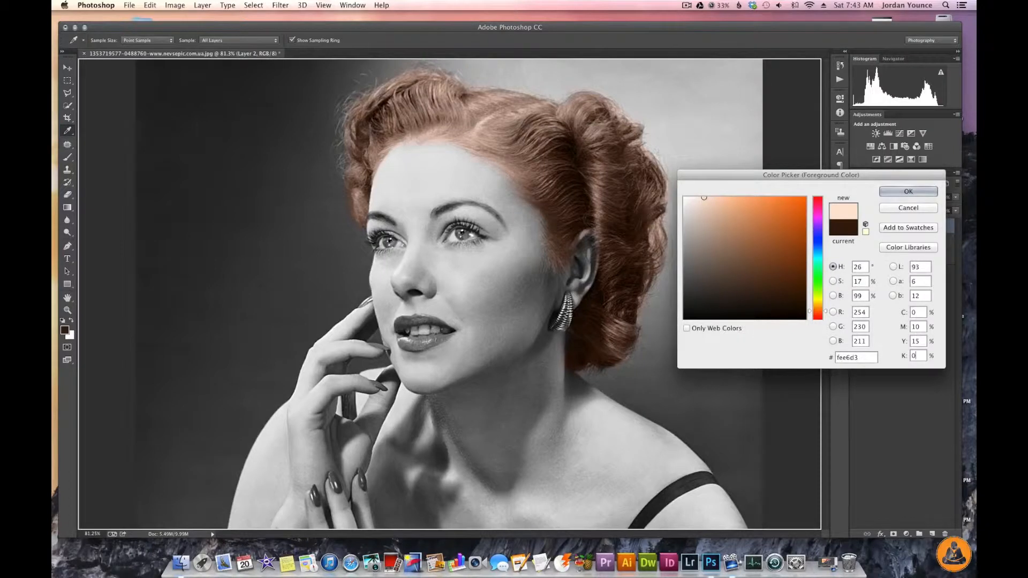
pyautogui.click(906, 193)
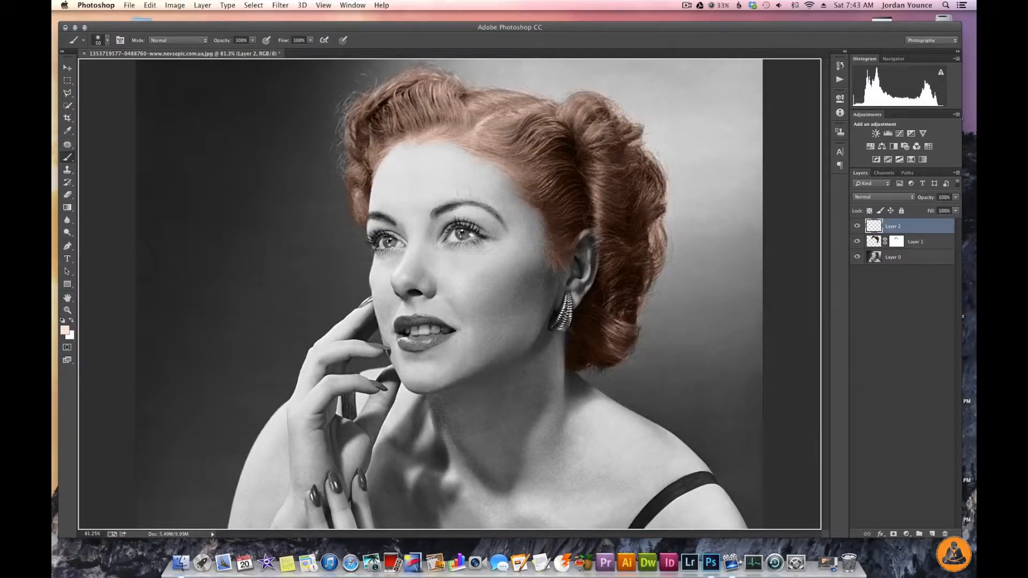
# Step: Set the skin layer's blend mode to Color and paint the forehead, the area around the eyes and the ear
pyautogui.click(881, 197)
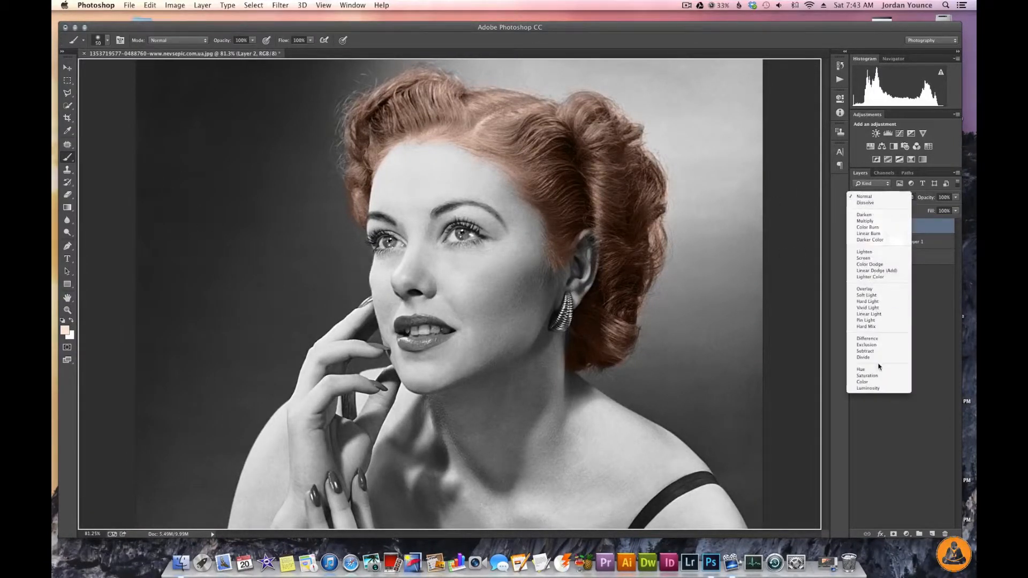
pyautogui.click(862, 382)
pyautogui.moveTo(413, 168)
pyautogui.mouseDown()
pyautogui.moveTo(434, 167)
pyautogui.moveTo(429, 184)
pyautogui.moveTo(430, 151)
pyautogui.moveTo(396, 163)
pyautogui.moveTo(405, 152)
pyautogui.moveTo(378, 203)
pyautogui.moveTo(399, 156)
pyautogui.moveTo(448, 150)
pyautogui.moveTo(458, 156)
pyautogui.moveTo(396, 179)
pyautogui.moveTo(416, 176)
pyautogui.moveTo(389, 208)
pyautogui.moveTo(403, 220)
pyautogui.moveTo(424, 193)
pyautogui.moveTo(417, 200)
pyautogui.moveTo(441, 212)
pyautogui.moveTo(453, 202)
pyautogui.moveTo(477, 211)
pyautogui.moveTo(419, 199)
pyautogui.moveTo(463, 186)
pyautogui.moveTo(437, 201)
pyautogui.moveTo(480, 197)
pyautogui.moveTo(502, 218)
pyautogui.moveTo(451, 212)
pyautogui.moveTo(480, 210)
pyautogui.moveTo(444, 167)
pyautogui.moveTo(469, 161)
pyautogui.moveTo(404, 148)
pyautogui.moveTo(394, 152)
pyautogui.moveTo(463, 159)
pyautogui.moveTo(501, 183)
pyautogui.moveTo(431, 180)
pyautogui.moveTo(474, 183)
pyautogui.moveTo(474, 169)
pyautogui.moveTo(509, 208)
pyautogui.mouseUp()
pyautogui.press(']')
pyautogui.press(']')
pyautogui.press(']')
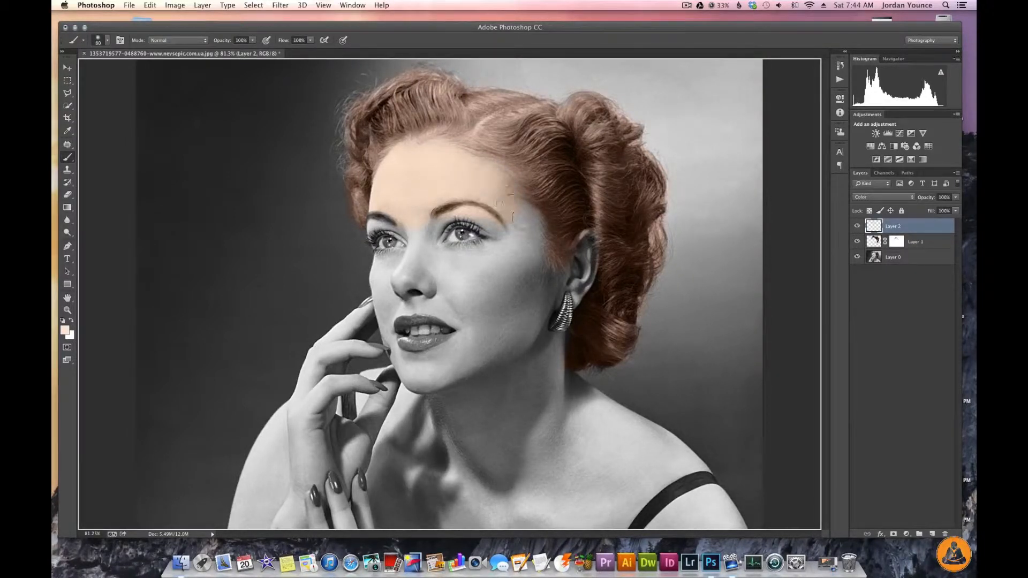
pyautogui.moveTo(571, 274); pyautogui.dragTo(578, 288)
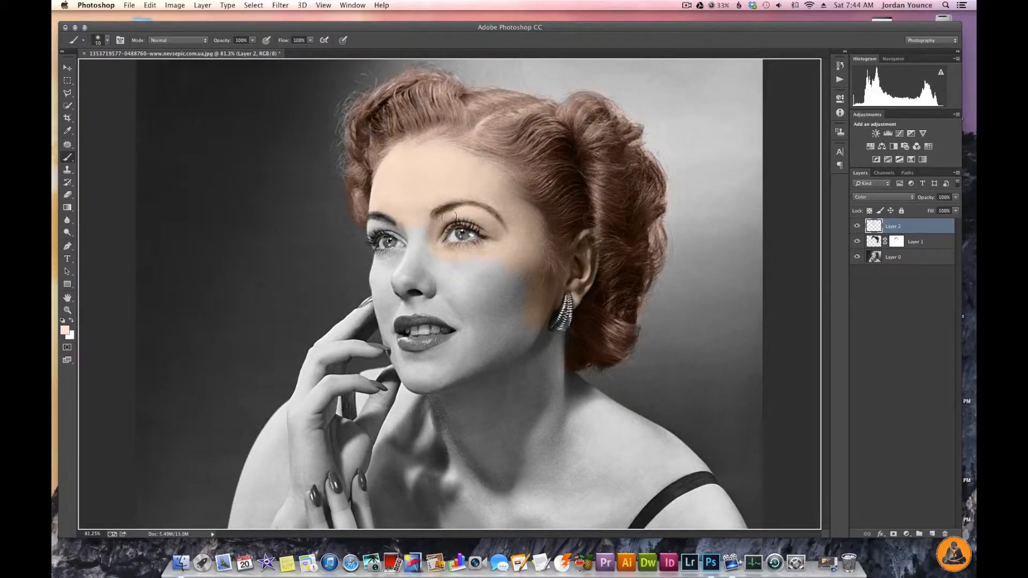
# Step: Paint the cheeks, neck, chest, shoulders and arm with the skin tone using larger brushes
pyautogui.press(']')
pyautogui.press(']')
pyautogui.press(']')
pyautogui.moveTo(459, 272); pyautogui.dragTo(522, 299)
pyautogui.moveTo(550, 353)
pyautogui.mouseDown()
pyautogui.moveTo(568, 381)
pyautogui.moveTo(560, 340)
pyautogui.mouseUp()
pyautogui.moveTo(673, 458)
pyautogui.mouseDown()
pyautogui.moveTo(695, 519)
pyautogui.moveTo(632, 479)
pyautogui.mouseUp()
pyautogui.press(']')
pyautogui.press(']')
pyautogui.press(']')
pyautogui.moveTo(631, 479)
pyautogui.mouseDown()
pyautogui.moveTo(619, 459)
pyautogui.moveTo(542, 478)
pyautogui.moveTo(336, 396)
pyautogui.moveTo(285, 415)
pyautogui.moveTo(249, 484)
pyautogui.mouseUp()
# Step: Fill in the skin tone around the nose and mouth with a smaller brush, leaving the lips and eyes unpainted
pyautogui.press('[')
pyautogui.press('[')
pyautogui.press('[')
pyautogui.press('[')
pyautogui.moveTo(379, 280); pyautogui.dragTo(406, 309)
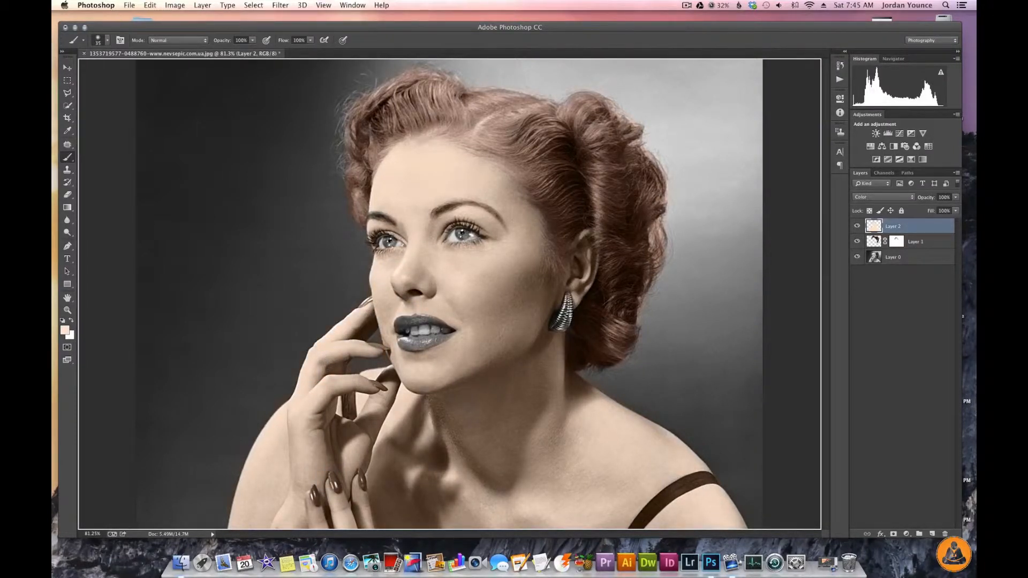
pyautogui.press(']')
pyautogui.press(']')
pyautogui.press(']')
# Step: Add a new layer for the lips and set the foreground color to a red of C 27, M 90, Y 99, K 25
pyautogui.click(931, 533)
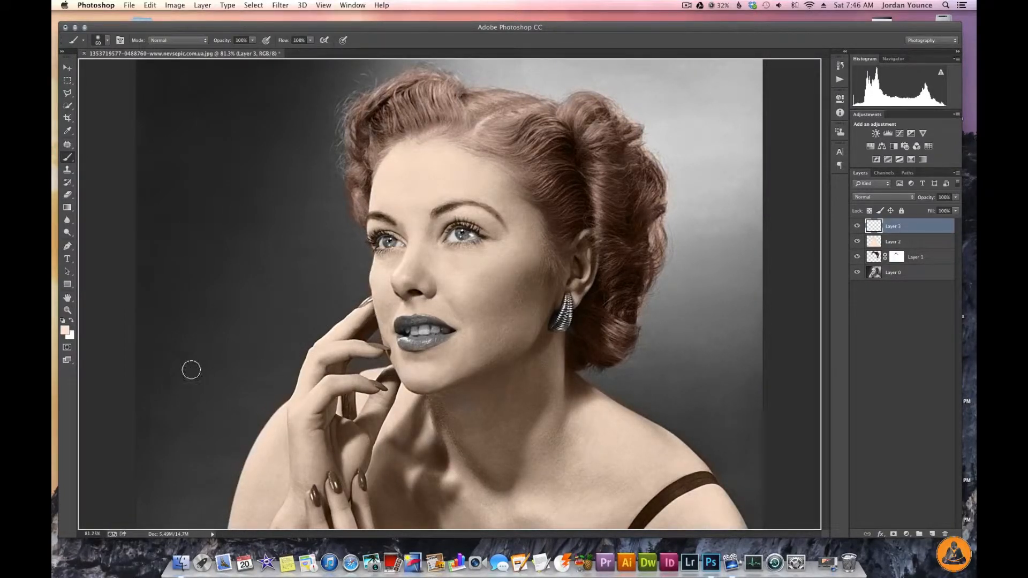
pyautogui.click(63, 332)
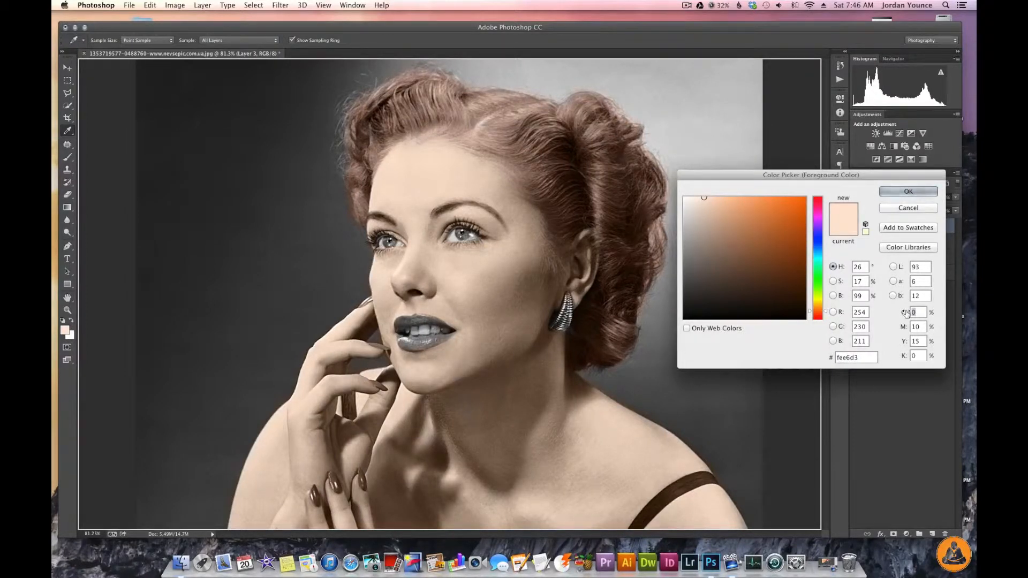
pyautogui.write('27')
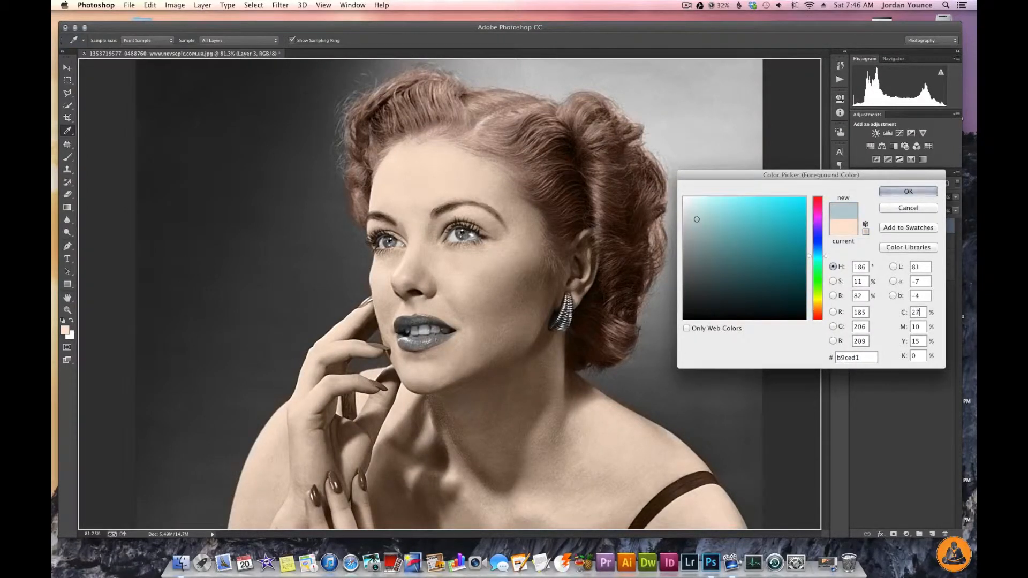
pyautogui.press('Tab')
pyautogui.write('90')
pyautogui.press('Tab')
pyautogui.write('99')
pyautogui.press('Tab')
pyautogui.write('25')
pyautogui.press('Tab')
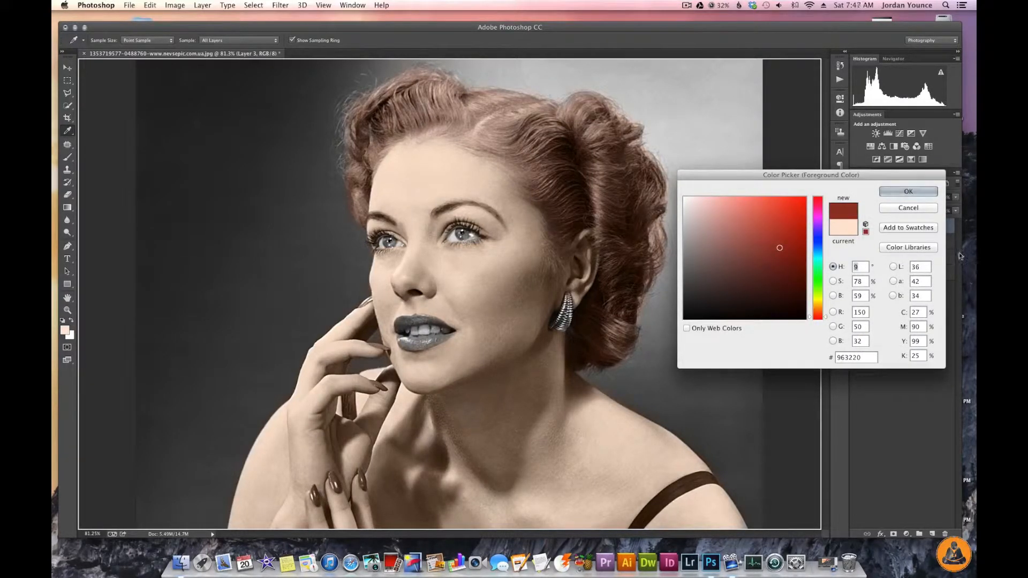
pyautogui.press('Return')
pyautogui.press('b')
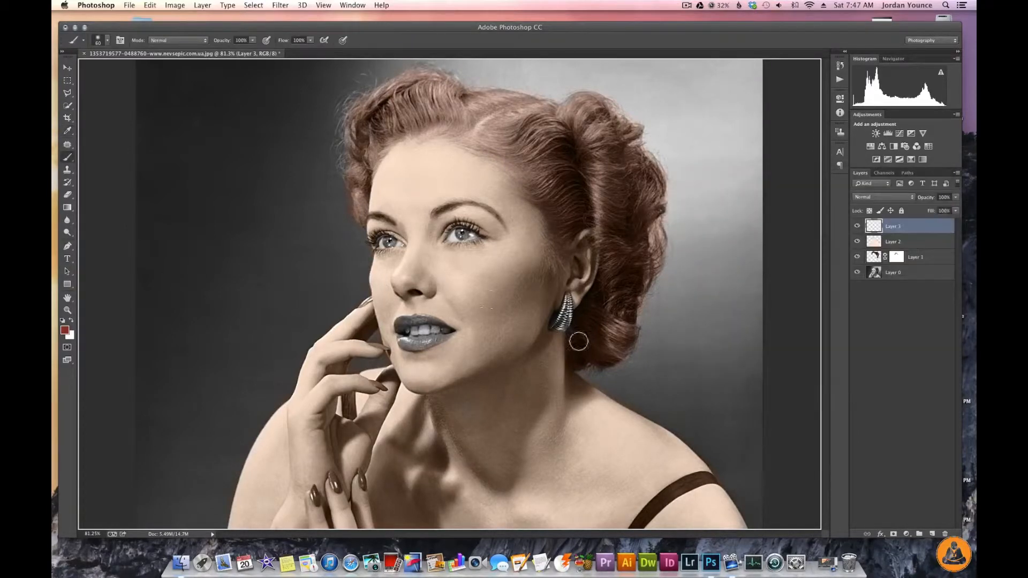
# Step: Paint the upper lip red with a small brush and set the lips layer's blend mode to Color
pyautogui.scroll(10, 410, 340)
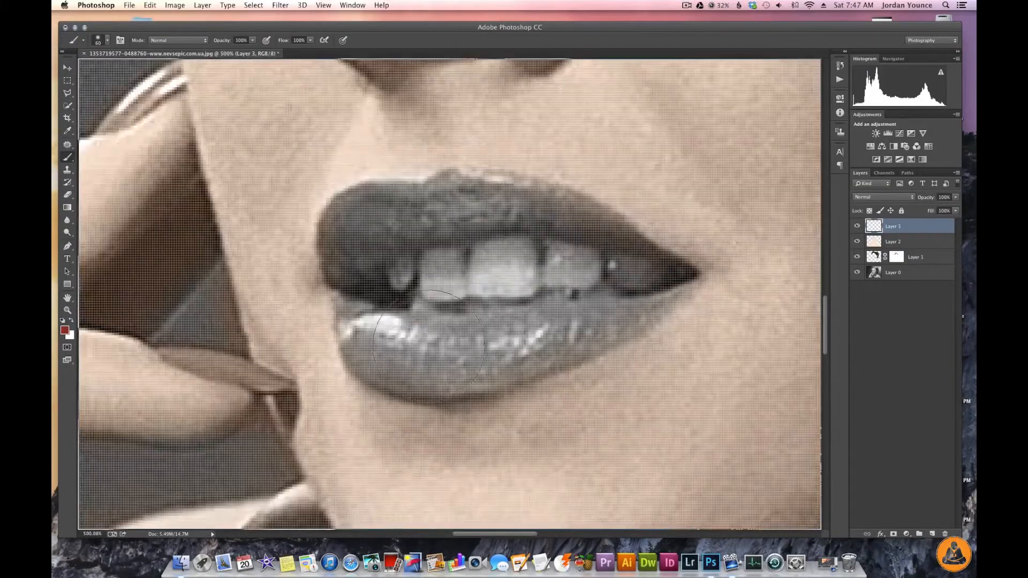
pyautogui.press('[')
pyautogui.press('[')
pyautogui.press('[')
pyautogui.press('[')
pyautogui.press('[')
pyautogui.press('[')
pyautogui.moveTo(385, 214)
pyautogui.mouseDown()
pyautogui.moveTo(421, 194)
pyautogui.moveTo(375, 190)
pyautogui.moveTo(356, 215)
pyautogui.moveTo(381, 201)
pyautogui.moveTo(351, 226)
pyautogui.moveTo(370, 196)
pyautogui.moveTo(332, 217)
pyautogui.moveTo(373, 191)
pyautogui.moveTo(453, 179)
pyautogui.moveTo(386, 224)
pyautogui.moveTo(441, 219)
pyautogui.moveTo(414, 236)
pyautogui.moveTo(529, 216)
pyautogui.moveTo(447, 219)
pyautogui.moveTo(441, 208)
pyautogui.moveTo(476, 201)
pyautogui.moveTo(463, 183)
pyautogui.moveTo(488, 179)
pyautogui.moveTo(463, 178)
pyautogui.moveTo(555, 199)
pyautogui.moveTo(496, 185)
pyautogui.moveTo(514, 187)
pyautogui.moveTo(522, 218)
pyautogui.moveTo(560, 225)
pyautogui.mouseUp()
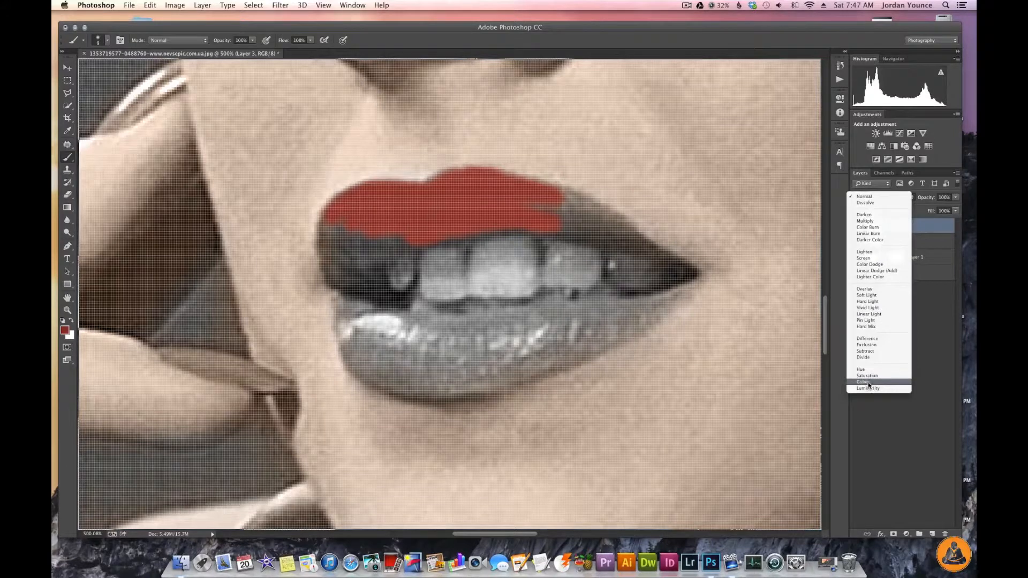
pyautogui.click(863, 381)
pyautogui.moveTo(540, 208)
pyautogui.mouseDown()
pyautogui.moveTo(579, 213)
pyautogui.moveTo(544, 194)
pyautogui.moveTo(596, 214)
pyautogui.moveTo(607, 220)
pyautogui.moveTo(547, 211)
pyautogui.moveTo(602, 237)
pyautogui.moveTo(479, 221)
pyautogui.moveTo(386, 247)
pyautogui.moveTo(410, 234)
pyautogui.moveTo(363, 258)
pyautogui.moveTo(343, 219)
pyautogui.moveTo(327, 228)
pyautogui.moveTo(333, 276)
pyautogui.moveTo(362, 273)
pyautogui.moveTo(340, 260)
pyautogui.moveTo(381, 244)
pyautogui.moveTo(358, 243)
pyautogui.moveTo(365, 266)
pyautogui.mouseUp()
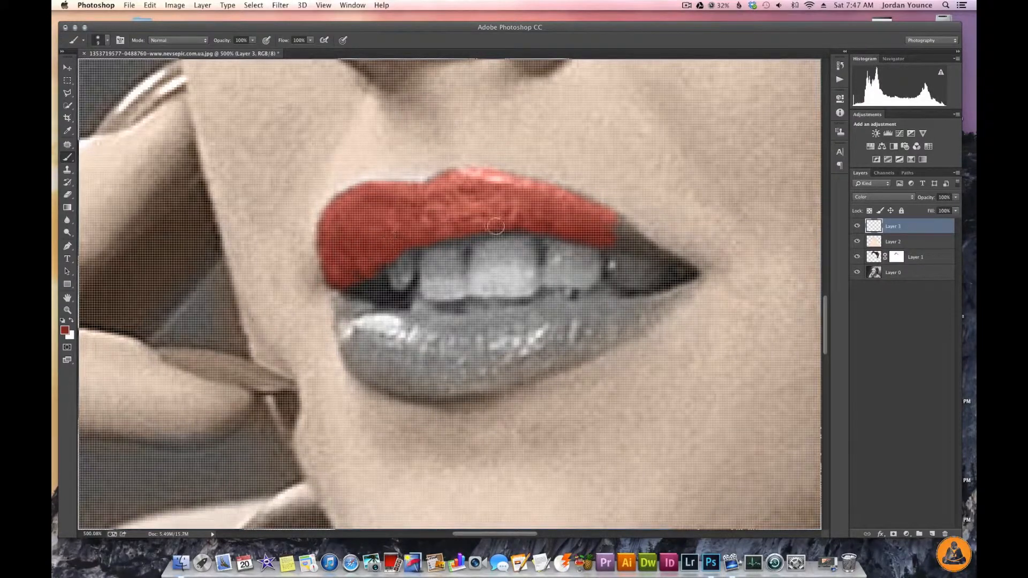
pyautogui.moveTo(581, 237)
pyautogui.mouseDown()
pyautogui.moveTo(629, 230)
pyautogui.moveTo(646, 241)
pyautogui.moveTo(613, 231)
pyautogui.moveTo(634, 248)
pyautogui.moveTo(617, 244)
pyautogui.moveTo(691, 266)
pyautogui.mouseUp()
# Step: Paint the whole lower lip red, keeping the teeth unpainted
pyautogui.moveTo(339, 303)
pyautogui.mouseDown()
pyautogui.moveTo(543, 315)
pyautogui.moveTo(635, 309)
pyautogui.moveTo(697, 280)
pyautogui.mouseUp()
pyautogui.moveTo(532, 366); pyautogui.dragTo(339, 321)
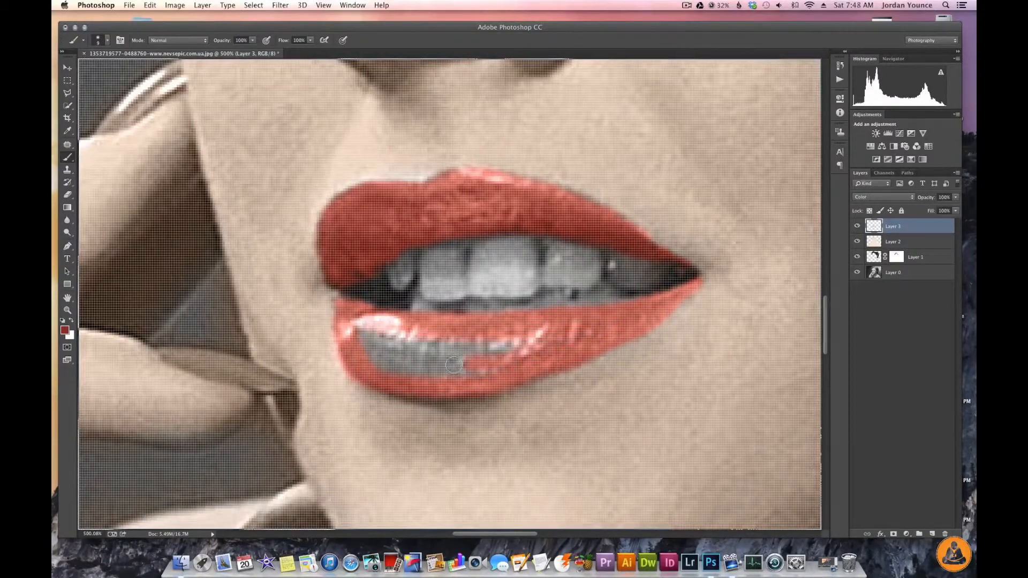
pyautogui.scroll(-3, 602, 324)
pyautogui.scroll(-8, 619, 271)
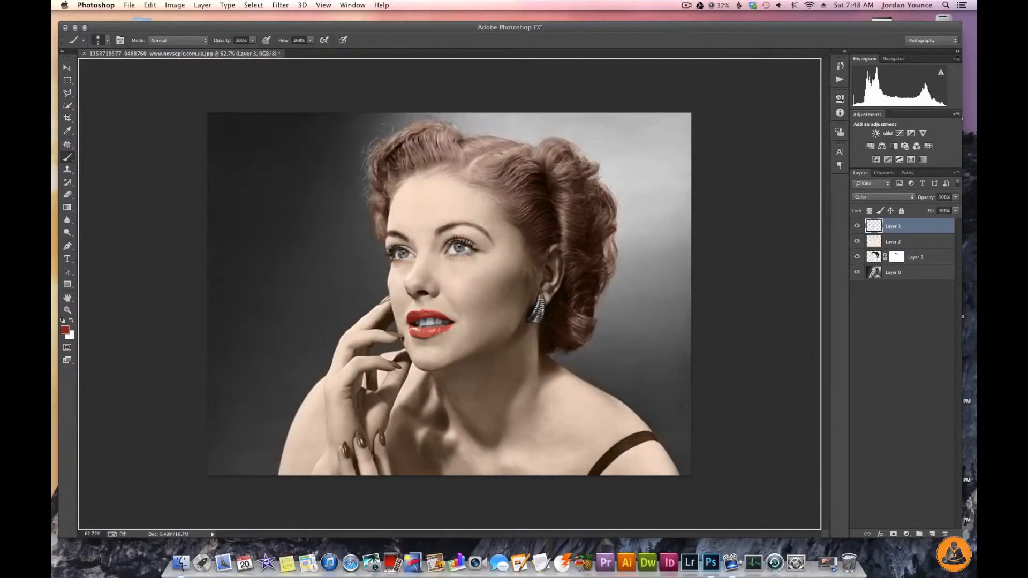
pyautogui.scroll(3, 437, 326)
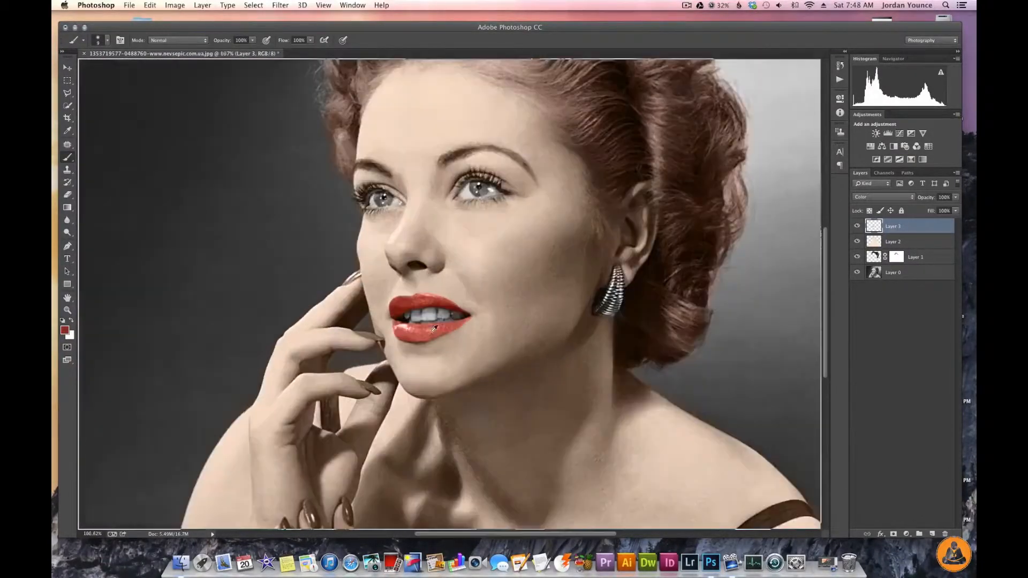
# Step: Try the Overlay blend mode on the lips layer and return it to Color
pyautogui.click(865, 199)
pyautogui.press('Escape')
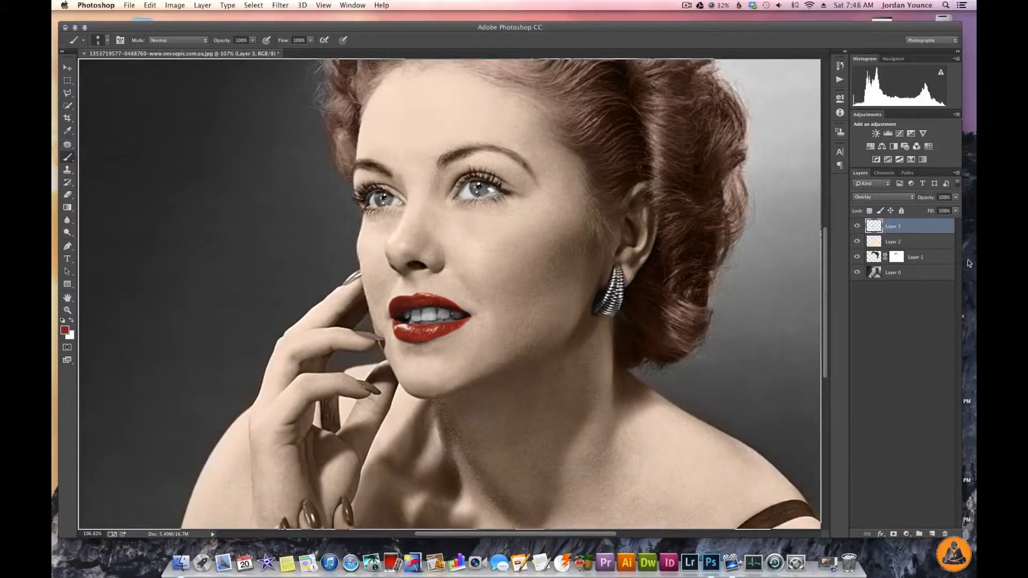
pyautogui.click(878, 198)
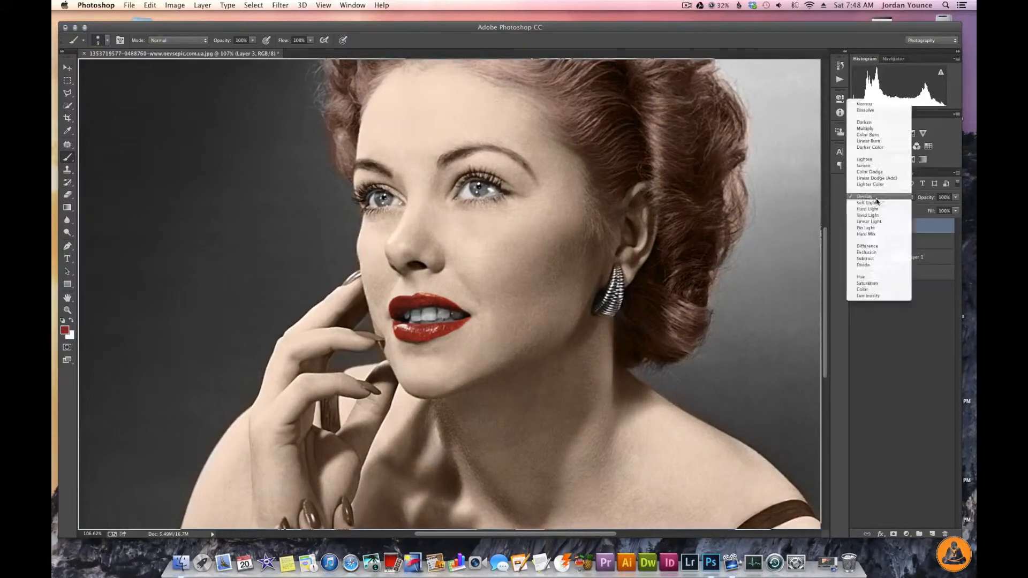
pyautogui.click(871, 289)
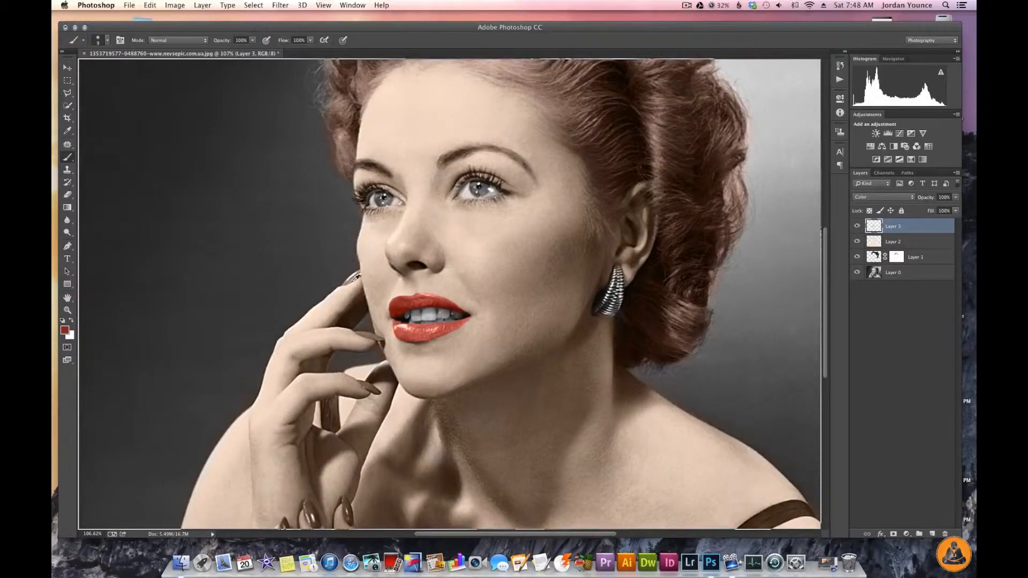
# Step: Paint the fingernails beside the cheek, mouth and chin with the same red, adjusting the brush size to each nail
pyautogui.scroll(5, 354, 276)
pyautogui.scroll(3, 364, 267)
pyautogui.moveTo(371, 260)
pyautogui.mouseDown()
pyautogui.moveTo(359, 269)
pyautogui.moveTo(400, 236)
pyautogui.moveTo(384, 262)
pyautogui.moveTo(324, 303)
pyautogui.mouseUp()
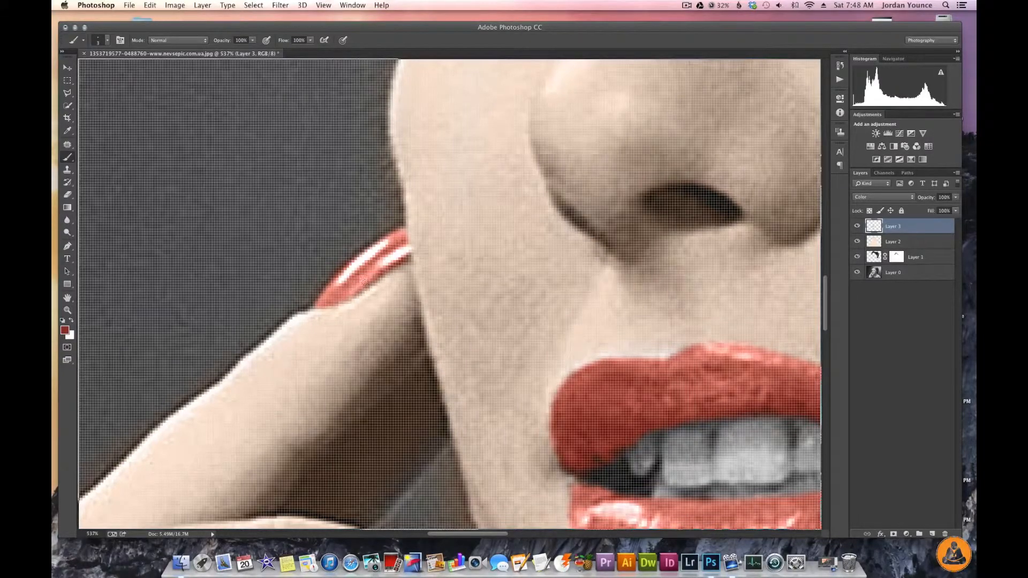
pyautogui.scroll(-5, 522, 444)
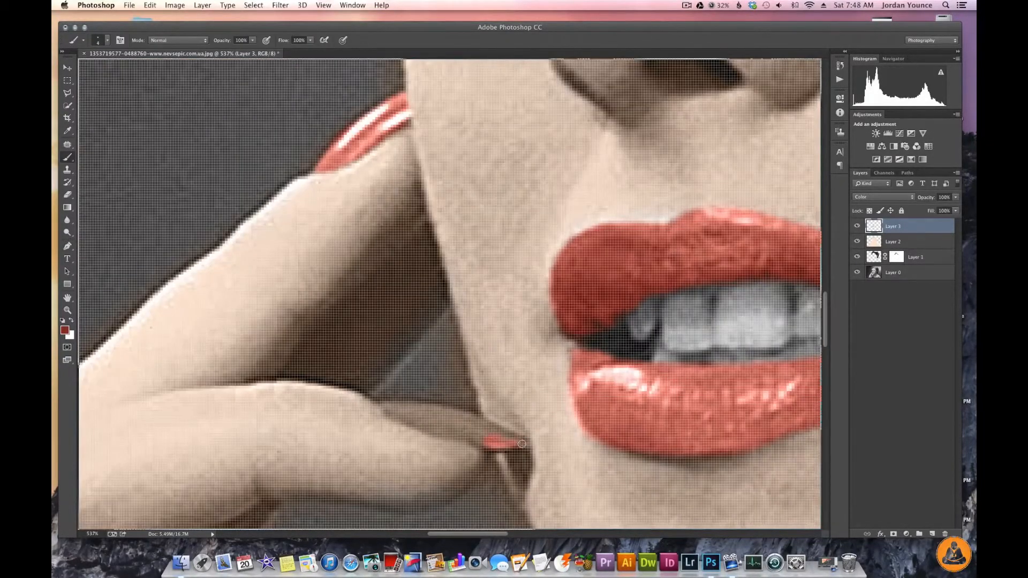
pyautogui.scroll(-8, 462, 427)
pyautogui.press(']')
pyautogui.press(']')
pyautogui.press(']')
pyautogui.press(']')
pyautogui.press(']')
pyautogui.moveTo(410, 415)
pyautogui.mouseDown()
pyautogui.moveTo(479, 459)
pyautogui.moveTo(397, 406)
pyautogui.mouseUp()
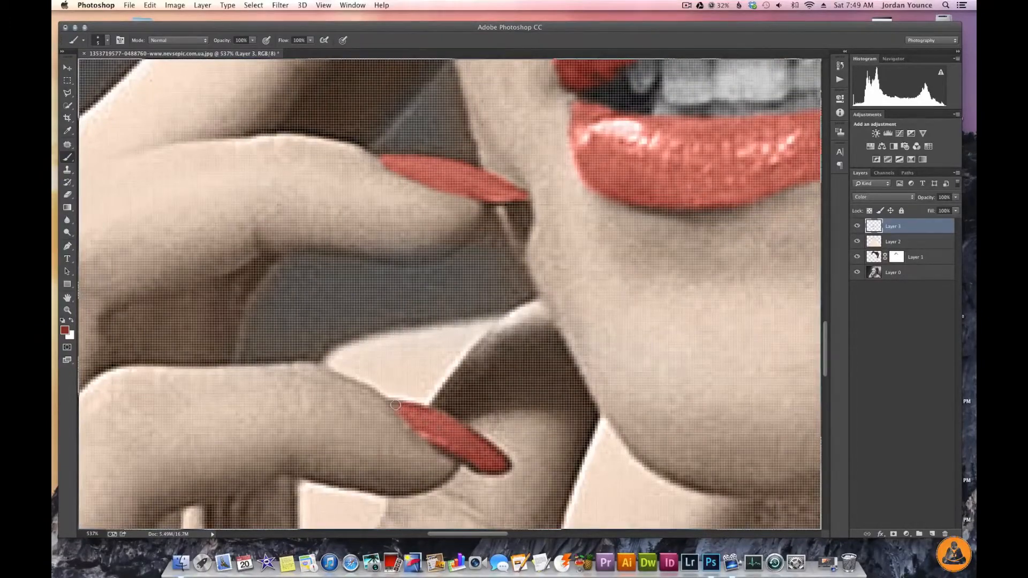
# Step: Paint the three fingernails of the lower hand red
pyautogui.scroll(-10, 429, 407)
pyautogui.scroll(10, 308, 429)
pyautogui.moveTo(304, 356)
pyautogui.mouseDown()
pyautogui.moveTo(298, 309)
pyautogui.moveTo(289, 386)
pyautogui.moveTo(311, 428)
pyautogui.mouseUp()
pyautogui.moveTo(456, 181)
pyautogui.mouseDown()
pyautogui.moveTo(548, 329)
pyautogui.moveTo(447, 193)
pyautogui.moveTo(503, 321)
pyautogui.mouseUp()
pyautogui.moveTo(604, 290); pyautogui.dragTo(514, 300)
pyautogui.press('super+0')
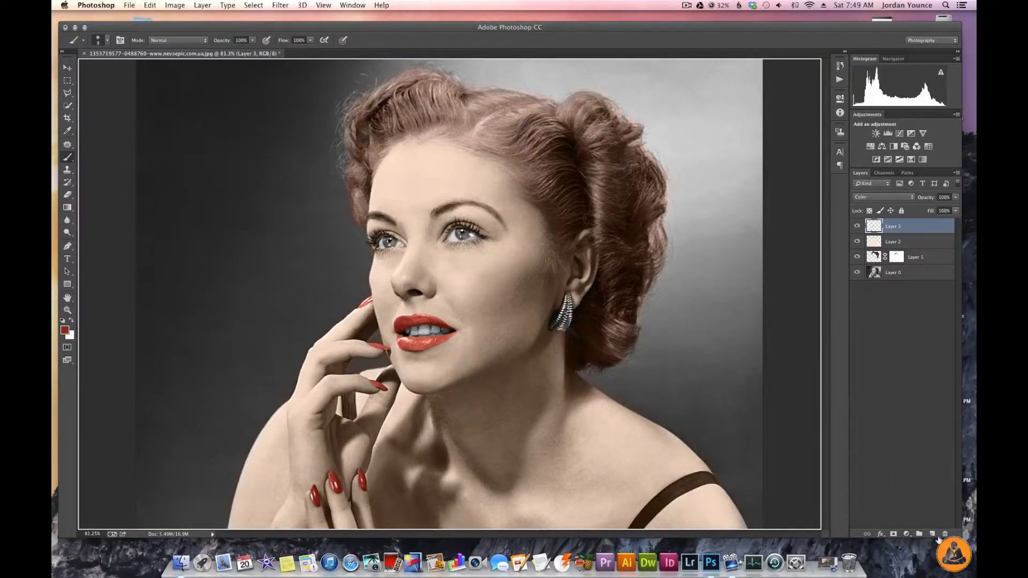
# Step: Add a new layer for the eyes, set the foreground color to blue #1788d7, and set its blend mode to Color
pyautogui.click(933, 534)
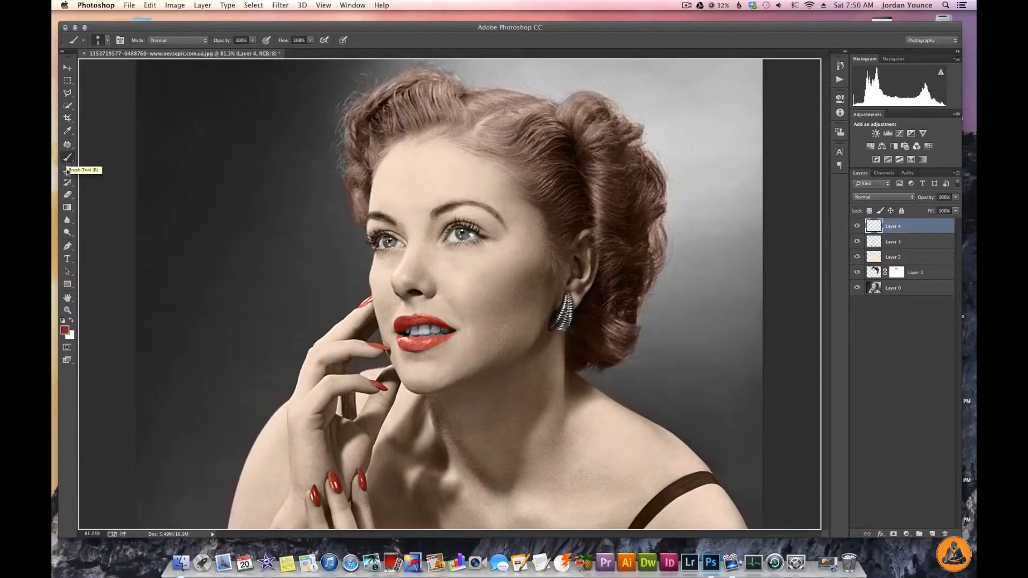
pyautogui.click(63, 331)
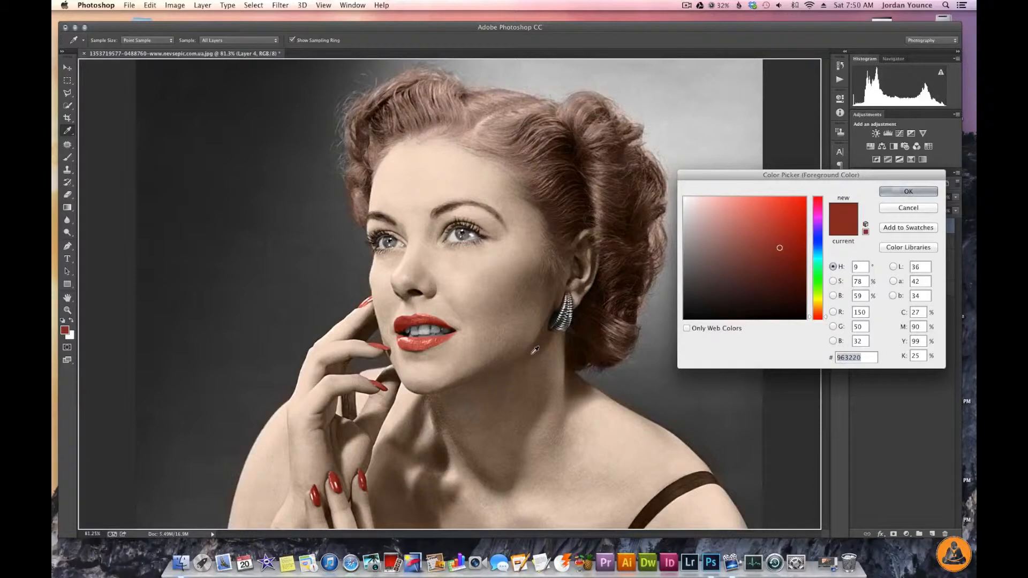
pyautogui.click(819, 248)
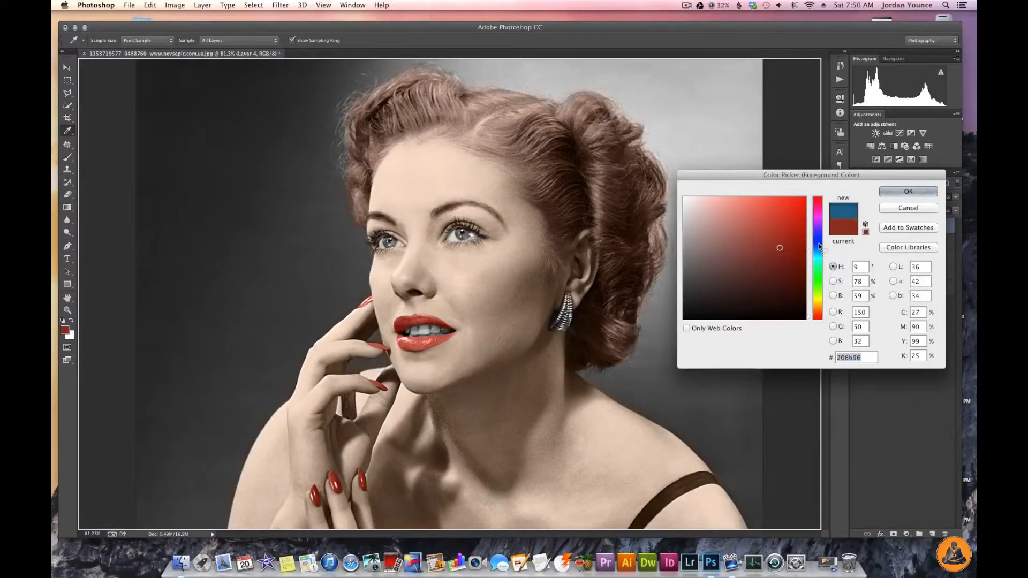
pyautogui.click(792, 217)
pyautogui.moveTo(792, 217); pyautogui.dragTo(793, 216)
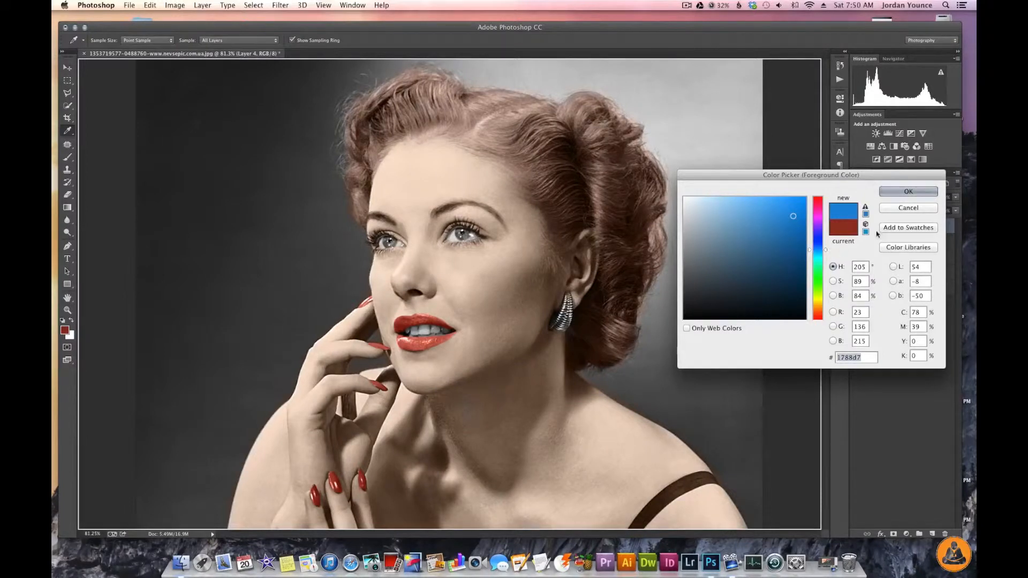
pyautogui.click(909, 192)
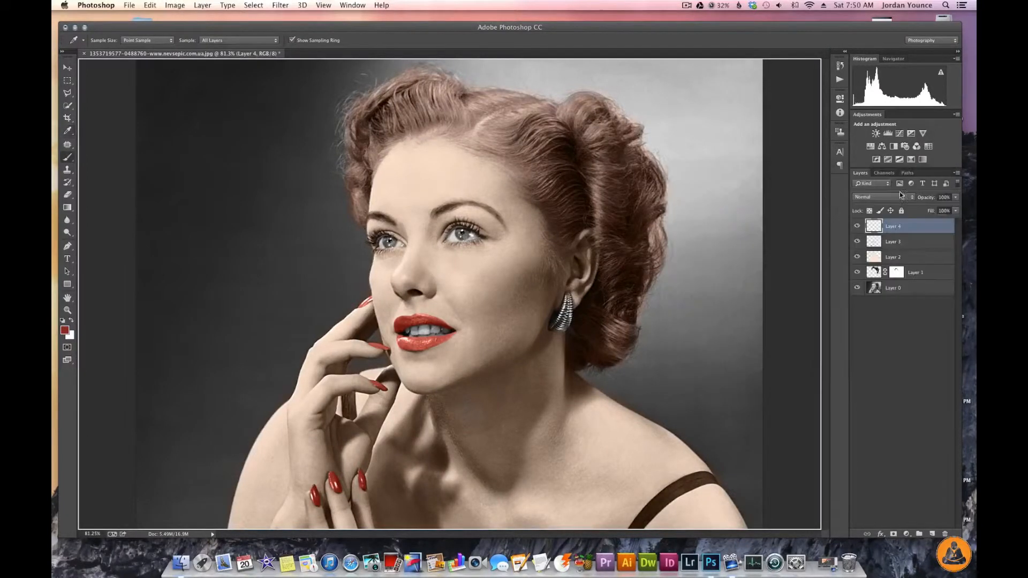
pyautogui.click(863, 201)
pyautogui.click(867, 384)
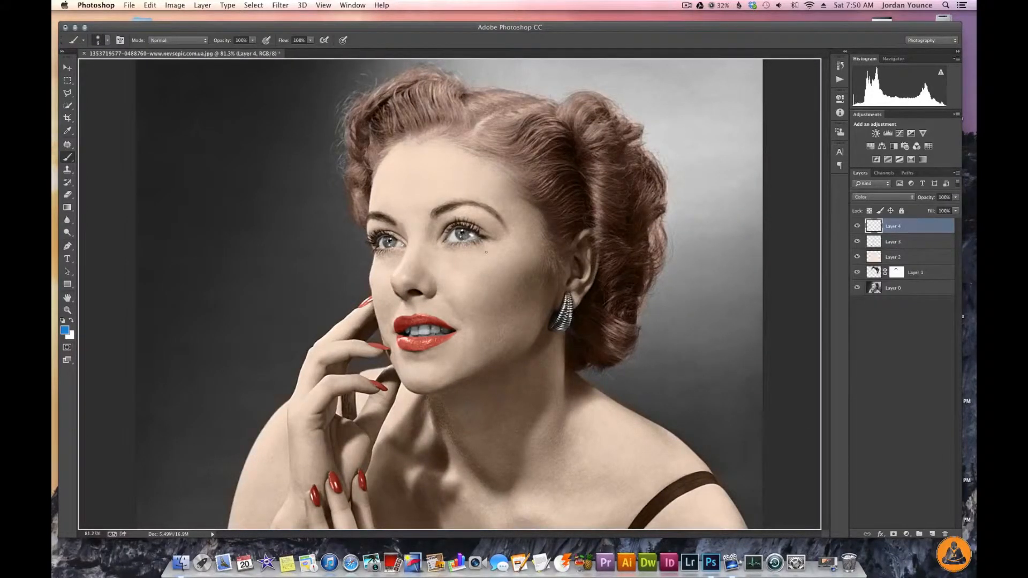
# Step: Paint the iris of the eye nearer the earring blue, leaving the pupil and eye white unpainted
pyautogui.scroll(10, 474, 227)
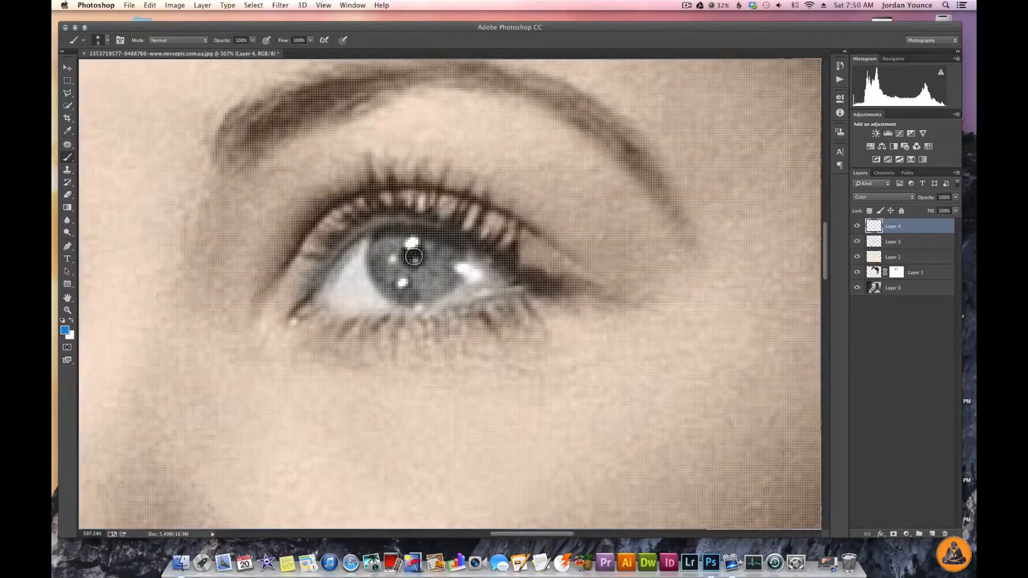
pyautogui.moveTo(384, 238)
pyautogui.mouseDown()
pyautogui.moveTo(382, 268)
pyautogui.moveTo(390, 239)
pyautogui.moveTo(380, 269)
pyautogui.moveTo(401, 292)
pyautogui.moveTo(404, 271)
pyautogui.moveTo(412, 274)
pyautogui.moveTo(396, 270)
pyautogui.moveTo(411, 286)
pyautogui.moveTo(401, 292)
pyautogui.moveTo(430, 288)
pyautogui.moveTo(455, 250)
pyautogui.moveTo(435, 241)
pyautogui.moveTo(432, 267)
pyautogui.moveTo(439, 257)
pyautogui.moveTo(400, 279)
pyautogui.moveTo(412, 272)
pyautogui.moveTo(396, 234)
pyautogui.moveTo(429, 234)
pyautogui.moveTo(392, 233)
pyautogui.moveTo(418, 236)
pyautogui.mouseUp()
pyautogui.press('super+z')
pyautogui.hscroll(2, 410, 241)
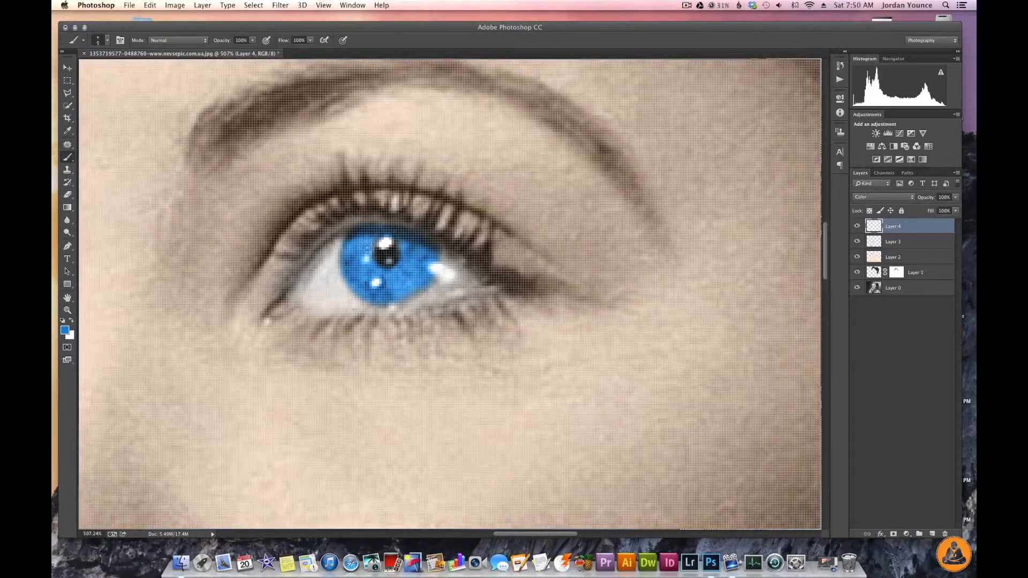
# Step: Paint the iris of the other eye blue around the pupil
pyautogui.scroll(-5, 403, 272)
pyautogui.moveTo(236, 306); pyautogui.dragTo(468, 292)
pyautogui.scroll(3, 343, 281)
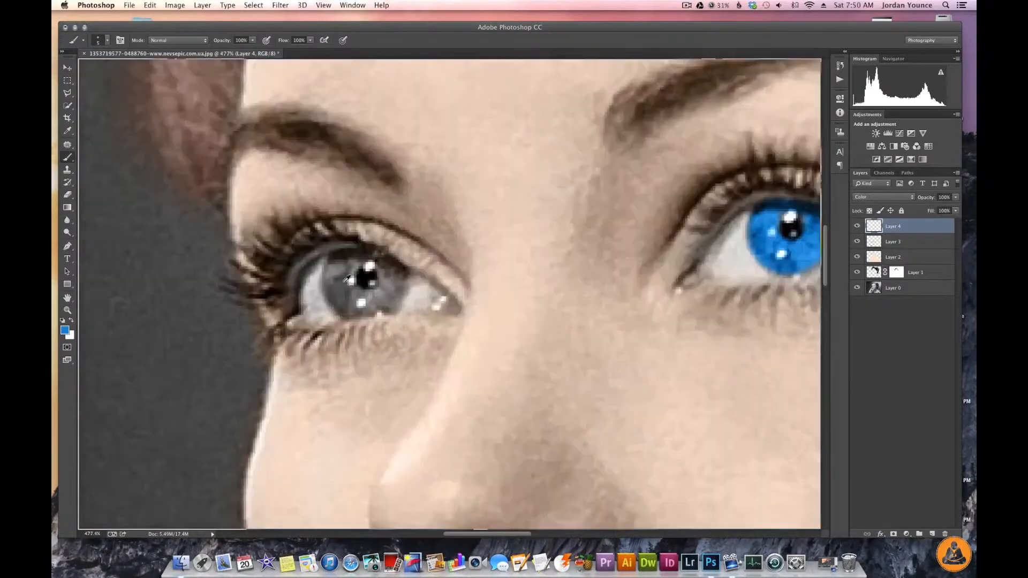
pyautogui.moveTo(336, 263)
pyautogui.mouseDown()
pyautogui.moveTo(329, 283)
pyautogui.moveTo(330, 264)
pyautogui.moveTo(342, 271)
pyautogui.moveTo(348, 259)
pyautogui.moveTo(355, 308)
pyautogui.moveTo(395, 308)
pyautogui.moveTo(410, 280)
pyautogui.moveTo(387, 258)
pyautogui.moveTo(360, 257)
pyautogui.moveTo(345, 263)
pyautogui.moveTo(350, 302)
pyautogui.moveTo(397, 301)
pyautogui.moveTo(401, 283)
pyautogui.moveTo(397, 272)
pyautogui.moveTo(388, 292)
pyautogui.moveTo(373, 294)
pyautogui.moveTo(365, 266)
pyautogui.moveTo(373, 295)
pyautogui.mouseUp()
pyautogui.hscroll(-2, 343, 271)
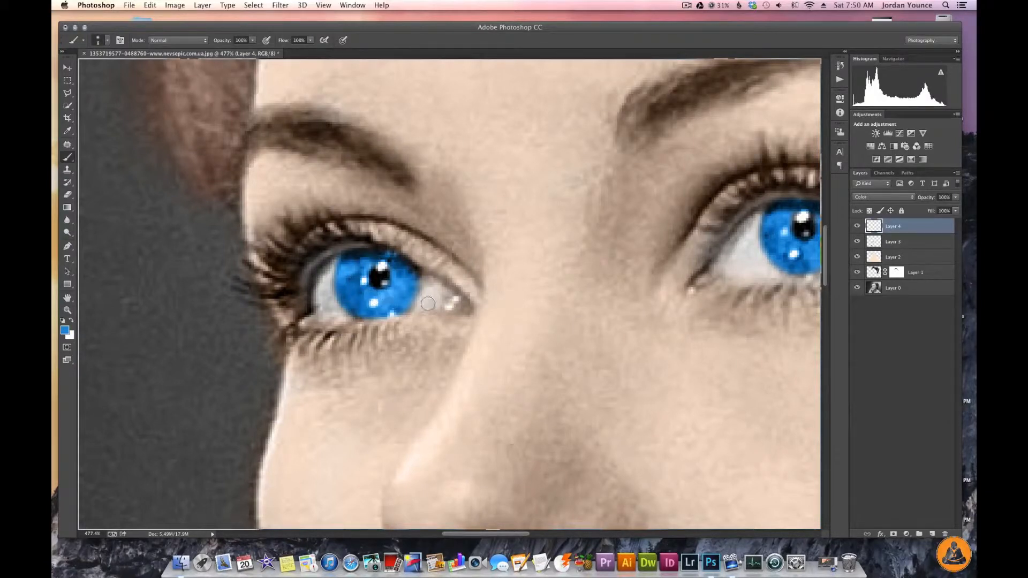
pyautogui.press('super+0')
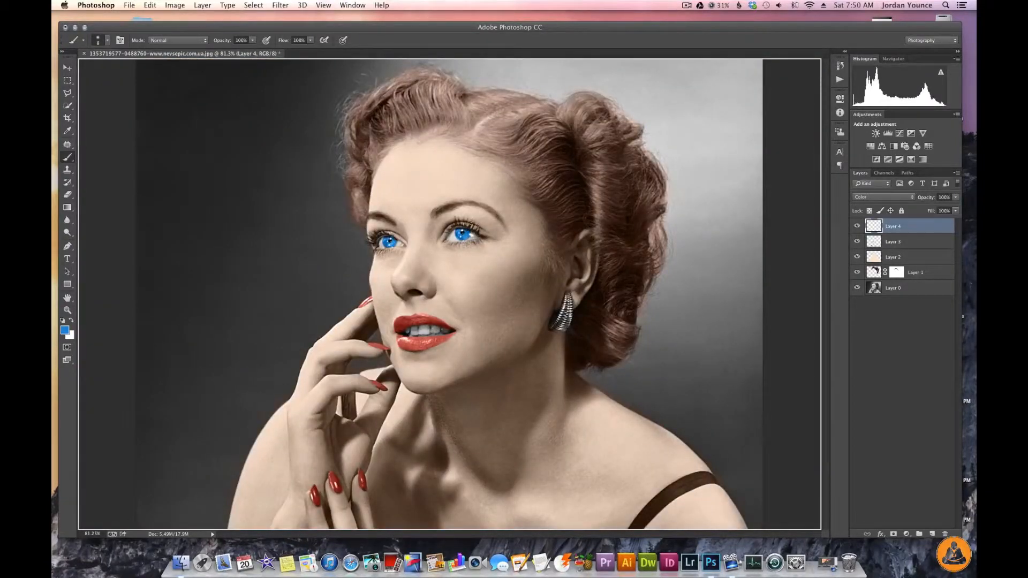
# Step: Try the Overlay blend mode on the eye layer and return it to Color
pyautogui.click(876, 199)
pyautogui.click(875, 104)
pyautogui.click(871, 198)
pyautogui.click(876, 292)
# Step: Lower the eye layer's opacity to 32% for a more natural blue
pyautogui.moveTo(929, 201); pyautogui.dragTo(913, 201)
pyautogui.moveTo(897, 203); pyautogui.dragTo(885, 207)
pyautogui.press('super+minus')
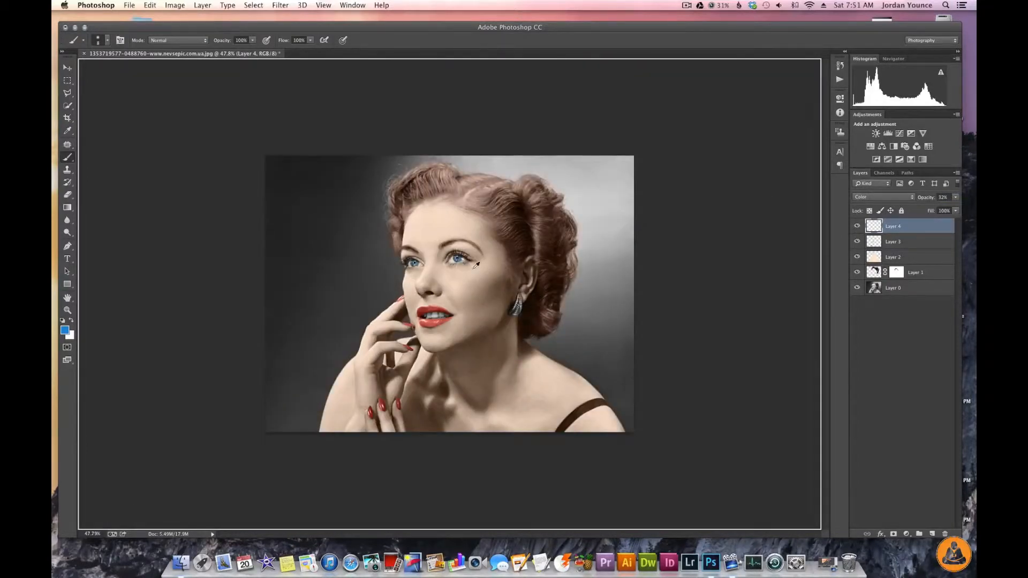
pyautogui.scroll(5, 497, 289)
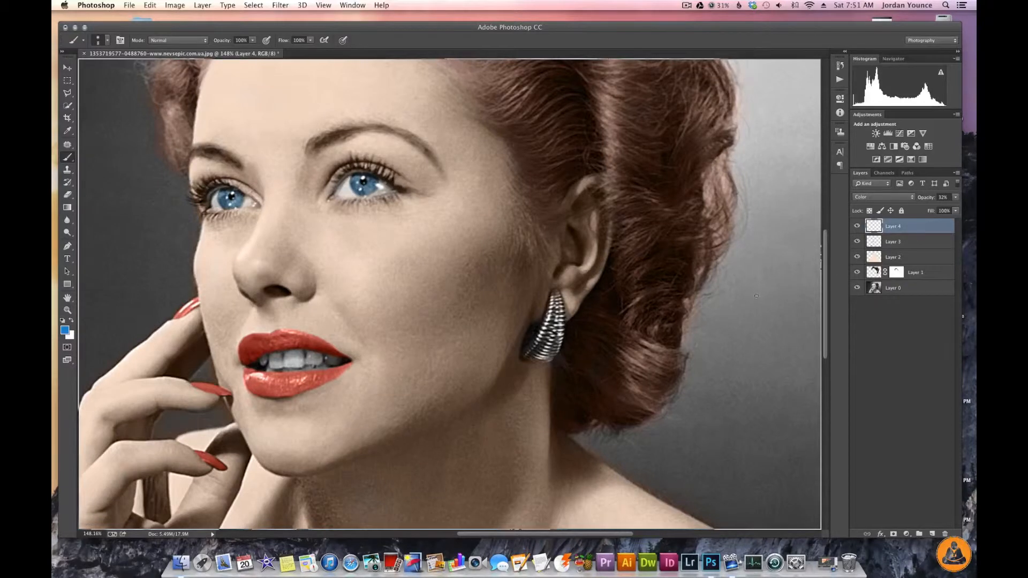
# Step: Add a new layer for the earring and set the foreground color to a gold of C 18, M 36, Y 100, K 1
pyautogui.click(932, 534)
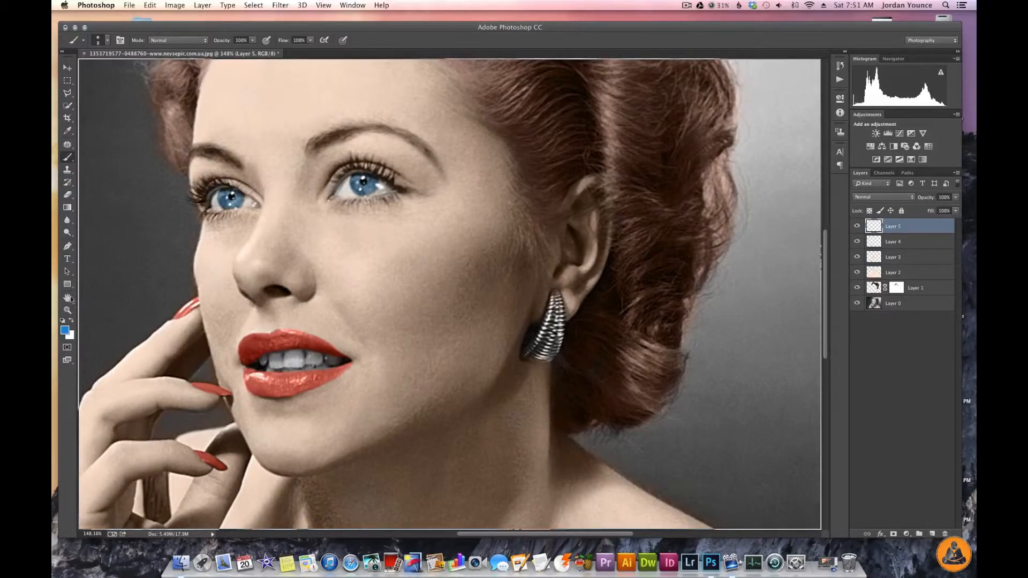
pyautogui.click(65, 330)
pyautogui.click(820, 302)
pyautogui.moveTo(820, 303); pyautogui.dragTo(818, 301)
pyautogui.moveTo(922, 313); pyautogui.dragTo(907, 314)
pyautogui.write('18')
pyautogui.press('Tab')
pyautogui.write('36')
pyautogui.press('Tab')
pyautogui.write('100')
pyautogui.press('Tab')
pyautogui.write('1')
pyautogui.press('Tab')
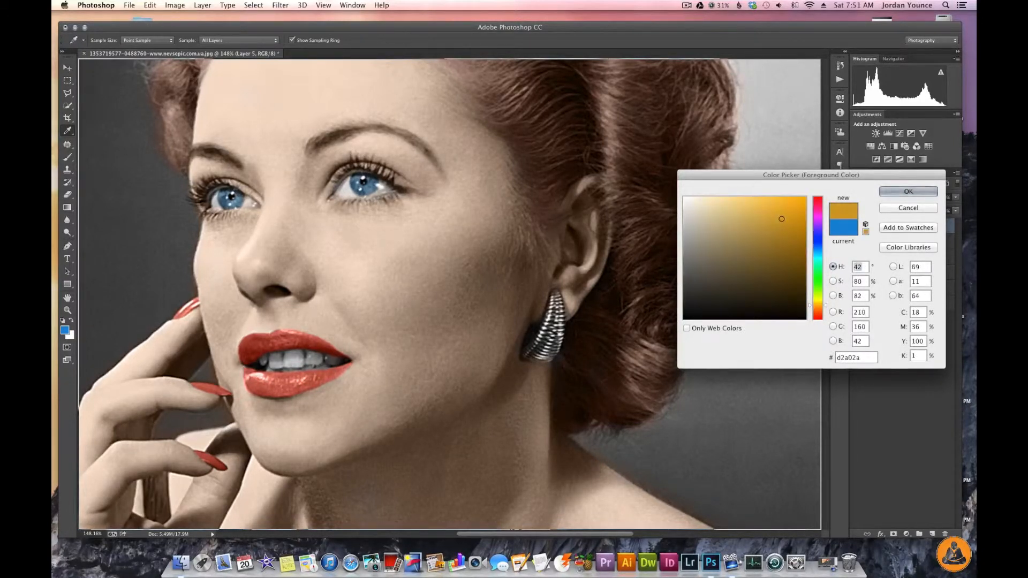
pyautogui.click(905, 192)
# Step: Set the earring layer's blend mode to Color and paint the earring gold with a larger brush
pyautogui.click(884, 197)
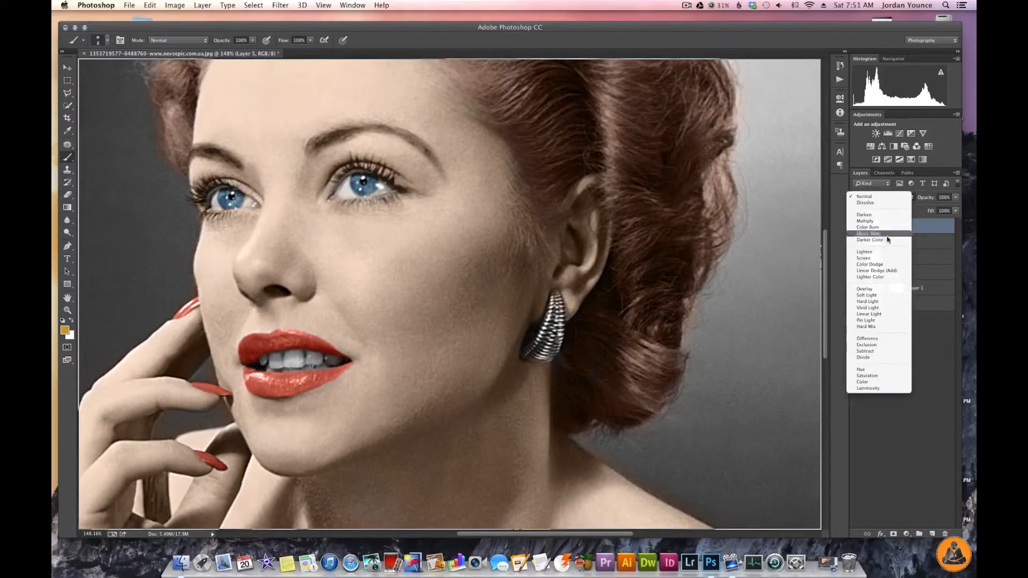
pyautogui.click(878, 386)
pyautogui.press(']')
pyautogui.press(']')
pyautogui.press(']')
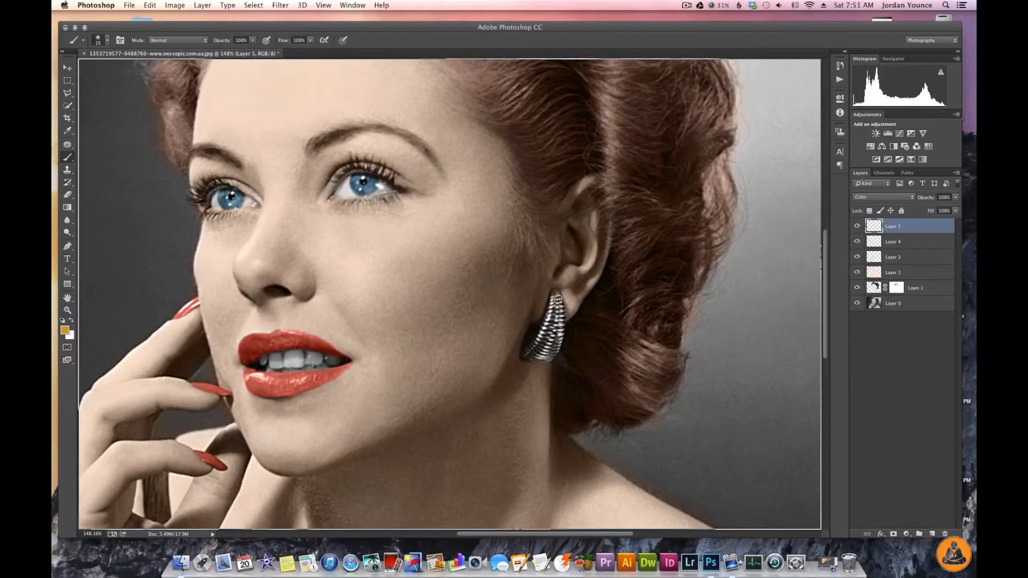
pyautogui.moveTo(553, 303)
pyautogui.mouseDown()
pyautogui.moveTo(558, 332)
pyautogui.moveTo(558, 308)
pyautogui.mouseUp()
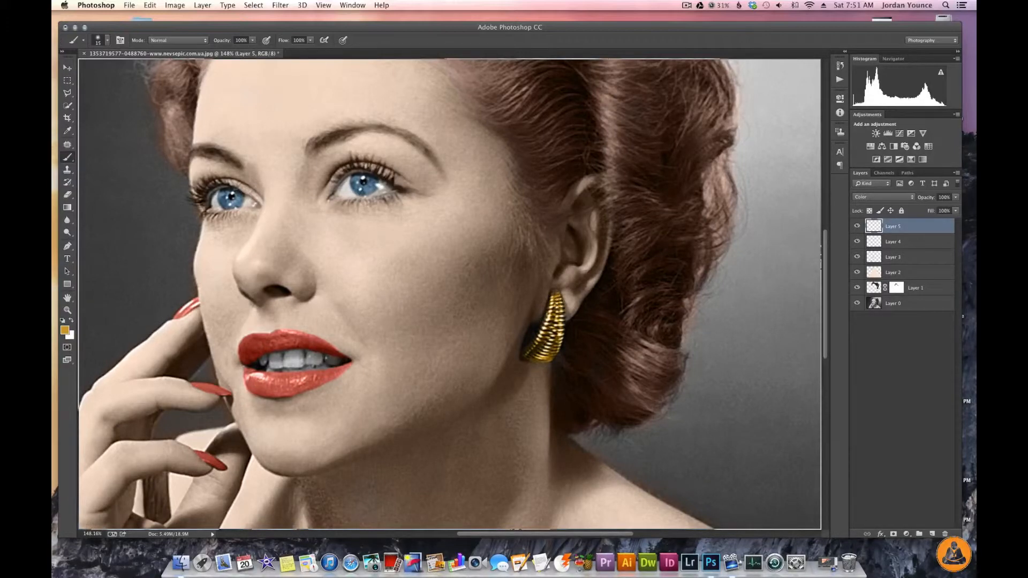
pyautogui.press('super+0')
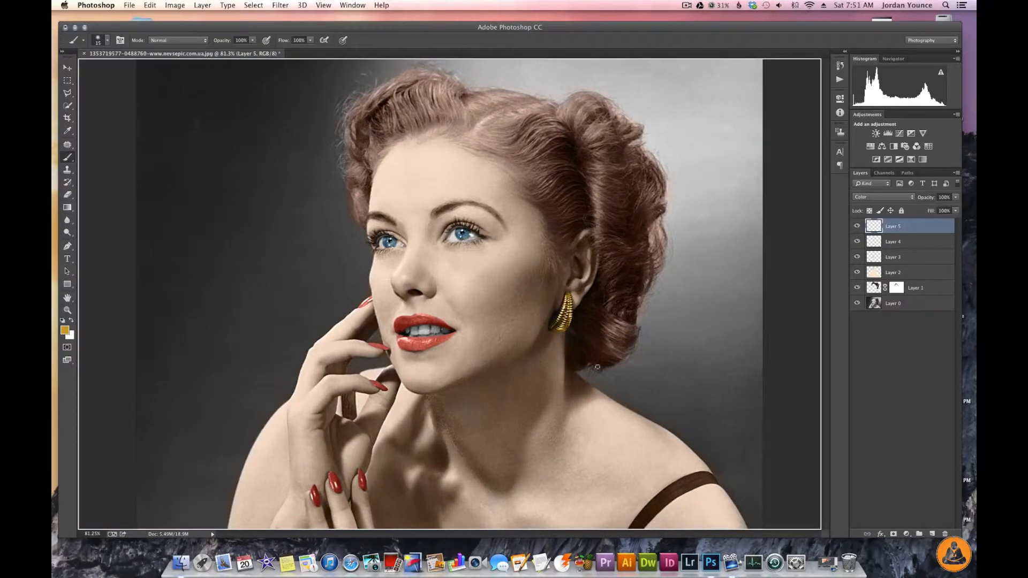
# Step: Add a layer mask to the skin layer and paint black on it over the shoulder strap to remove the skin tone
pyautogui.click(856, 273)
pyautogui.click(898, 272)
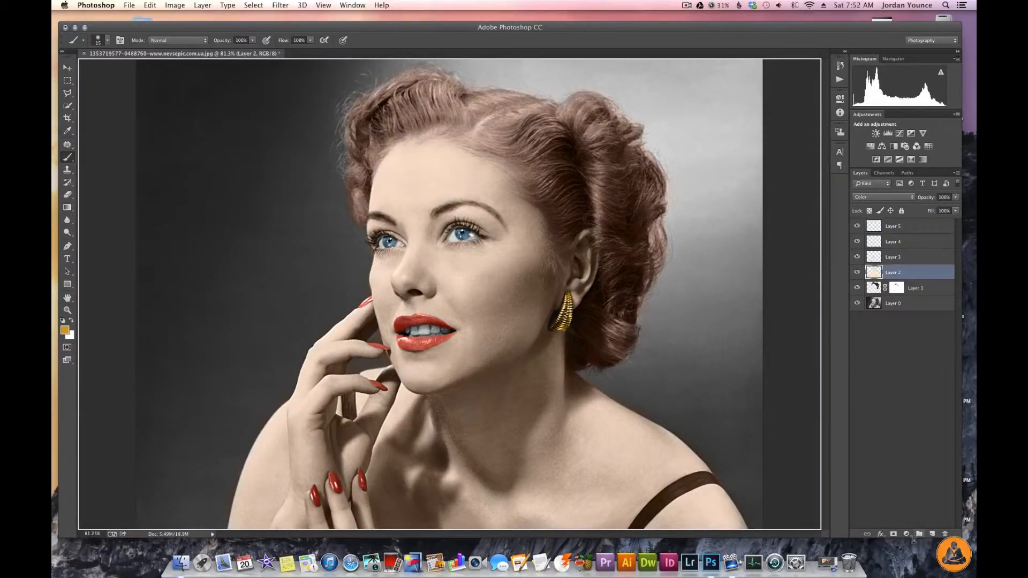
pyautogui.click(893, 535)
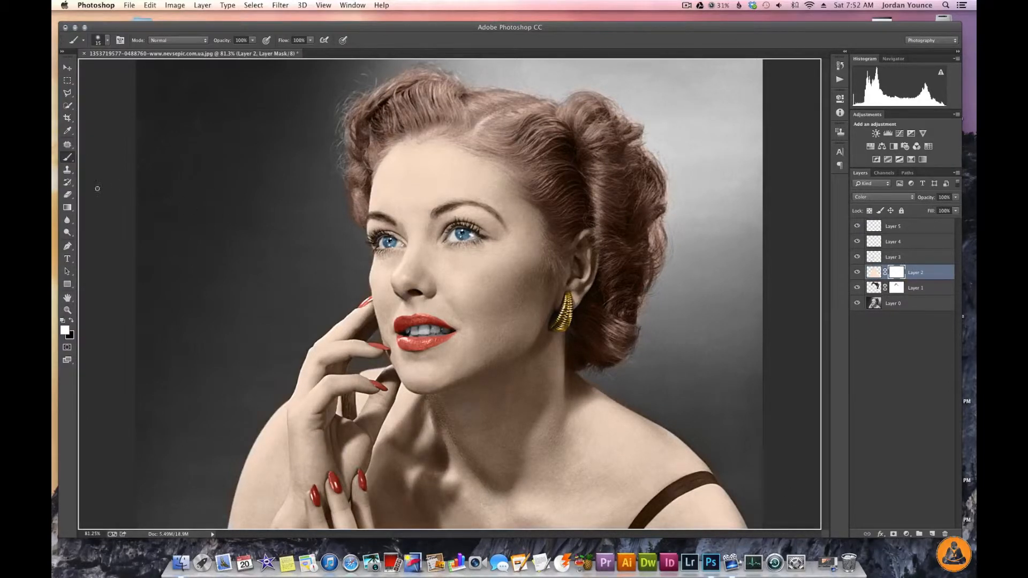
pyautogui.click(72, 320)
pyautogui.scroll(5, 693, 492)
pyautogui.moveTo(692, 500); pyautogui.dragTo(581, 434)
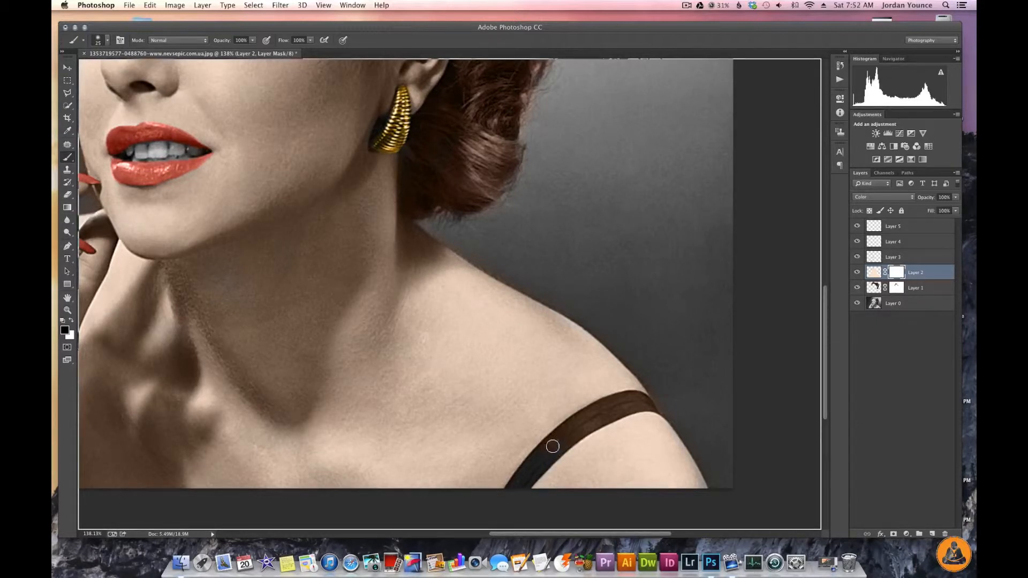
pyautogui.moveTo(555, 442)
pyautogui.mouseDown()
pyautogui.moveTo(600, 416)
pyautogui.moveTo(589, 410)
pyautogui.moveTo(566, 430)
pyautogui.moveTo(644, 399)
pyautogui.moveTo(623, 409)
pyautogui.mouseUp()
# Step: Mask the skin tone off the dark strip visible between the fingers with a smaller brush
pyautogui.press('[')
pyautogui.hscroll(-10, 396, 322)
pyautogui.scroll(2, 397, 321)
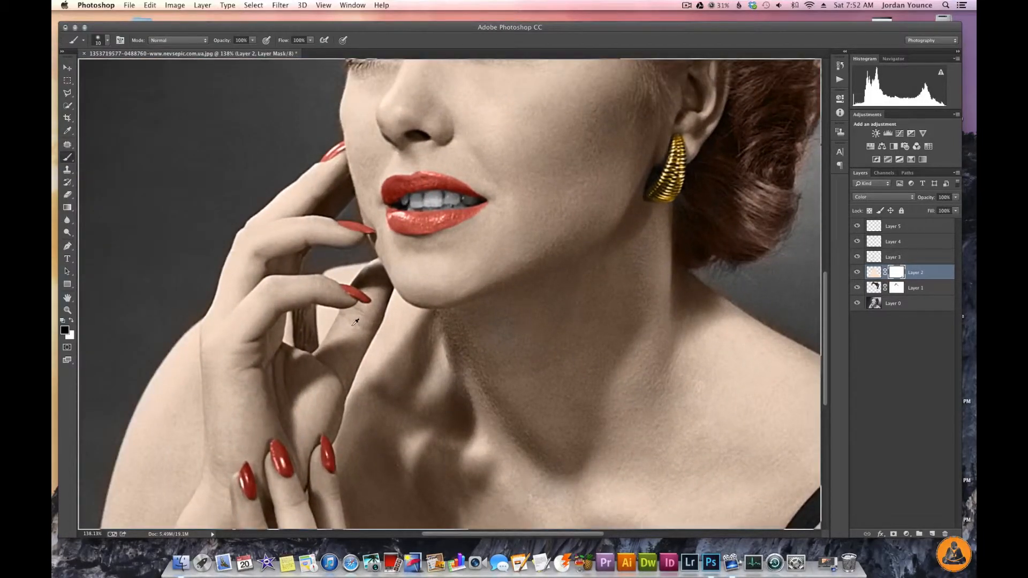
pyautogui.scroll(5, 298, 317)
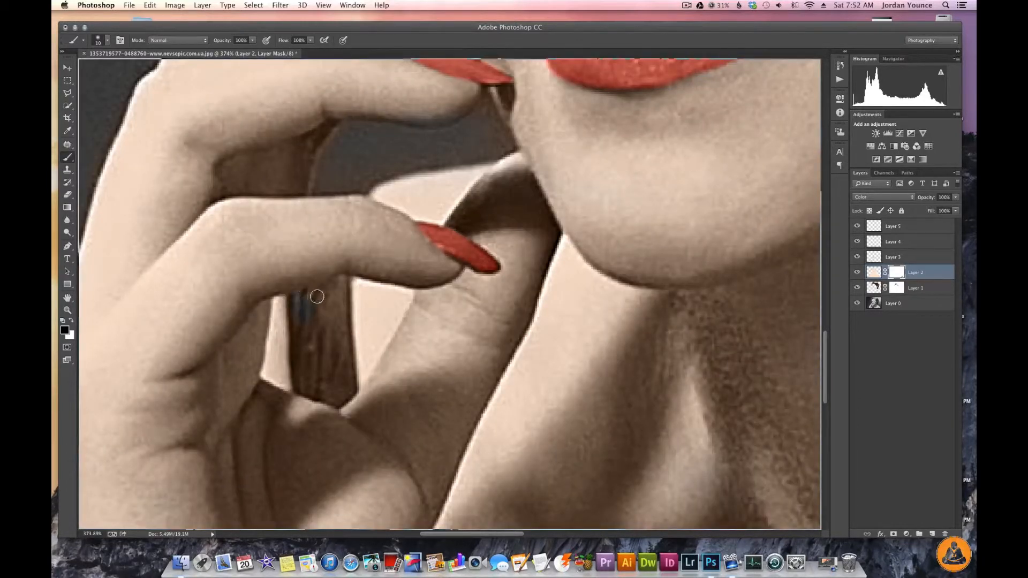
pyautogui.moveTo(299, 300)
pyautogui.mouseDown()
pyautogui.moveTo(299, 386)
pyautogui.moveTo(329, 398)
pyautogui.moveTo(342, 393)
pyautogui.moveTo(344, 297)
pyautogui.moveTo(330, 393)
pyautogui.moveTo(307, 321)
pyautogui.moveTo(329, 331)
pyautogui.moveTo(319, 312)
pyautogui.mouseUp()
pyautogui.scroll(-5, 320, 312)
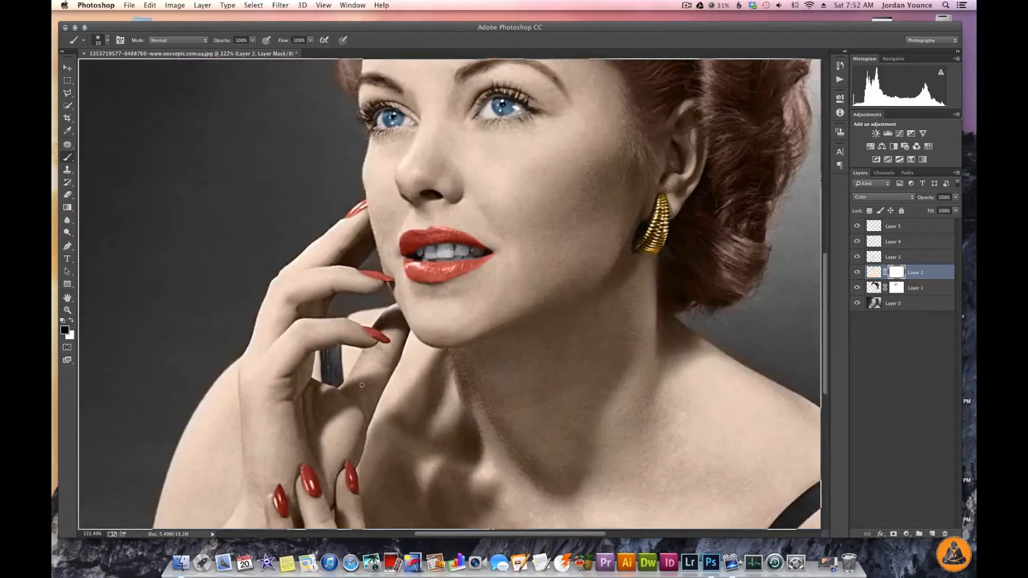
pyautogui.hscroll(6, 589, 431)
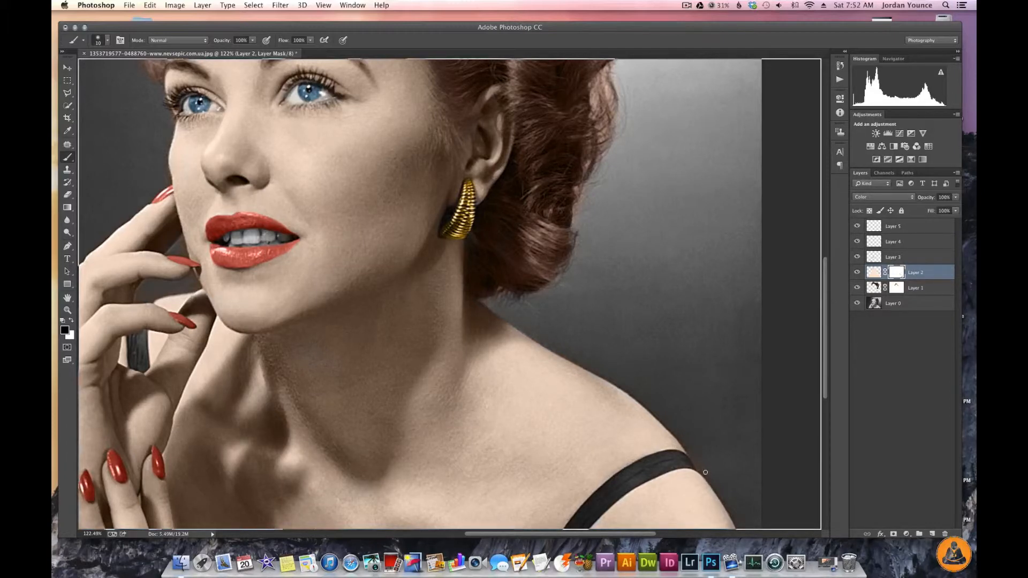
pyautogui.press('super+0')
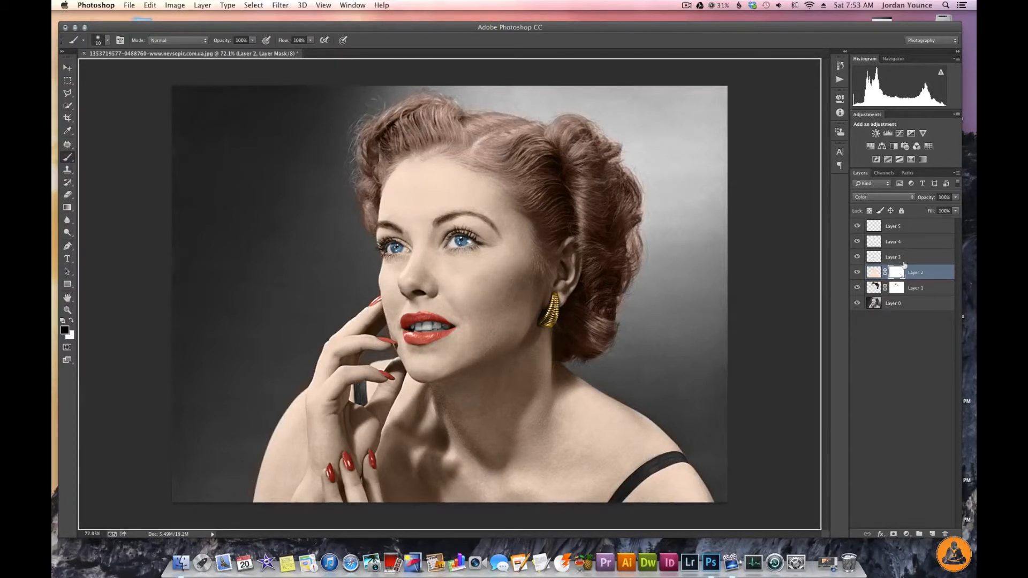
# Step: Add a Color Overlay effect to the skin layer and set its blend mode to Soft Light
pyautogui.doubleClick(935, 274)
pyautogui.moveTo(675, 178); pyautogui.dragTo(775, 159)
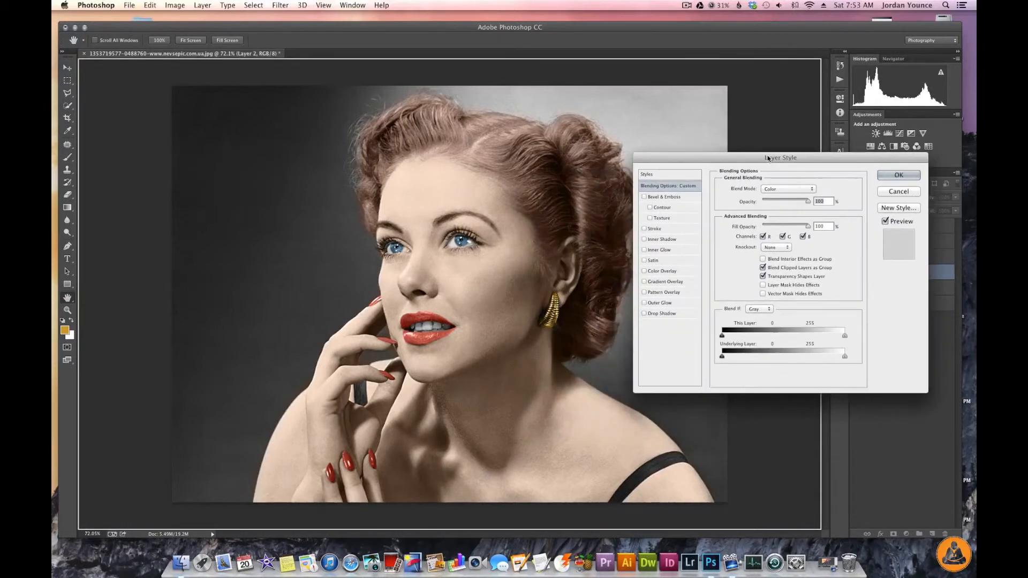
pyautogui.click(650, 272)
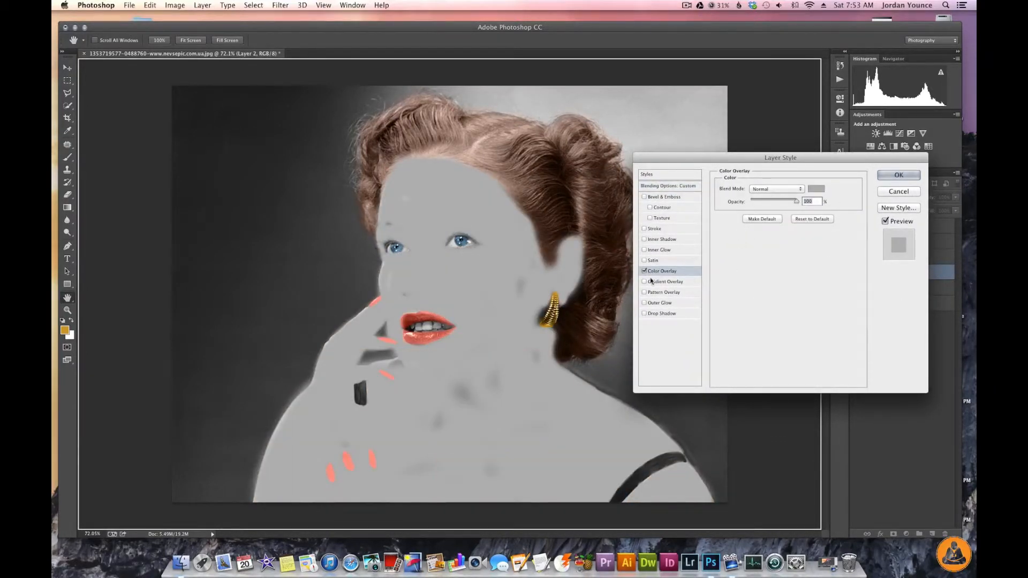
pyautogui.click(779, 189)
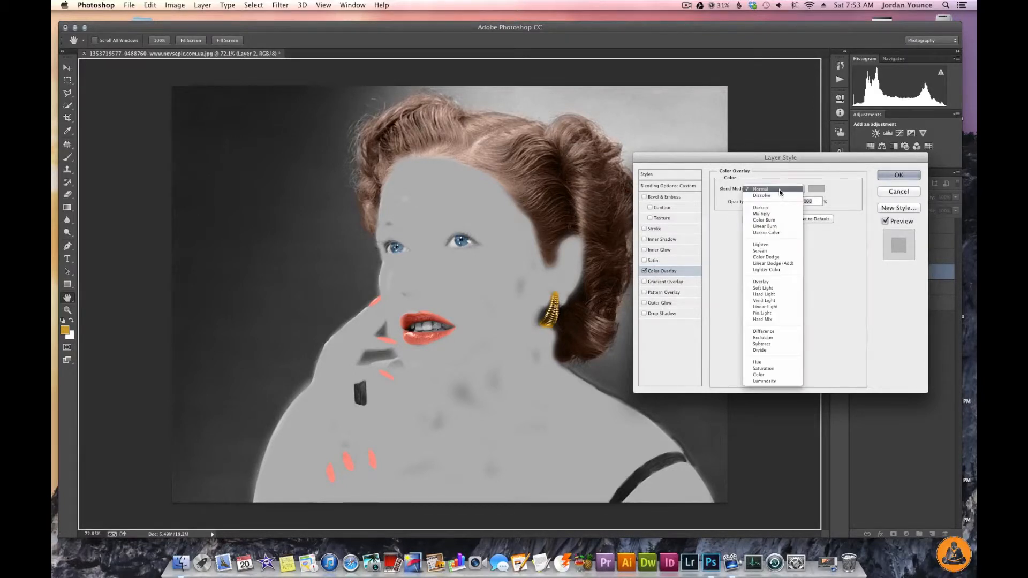
pyautogui.click(766, 375)
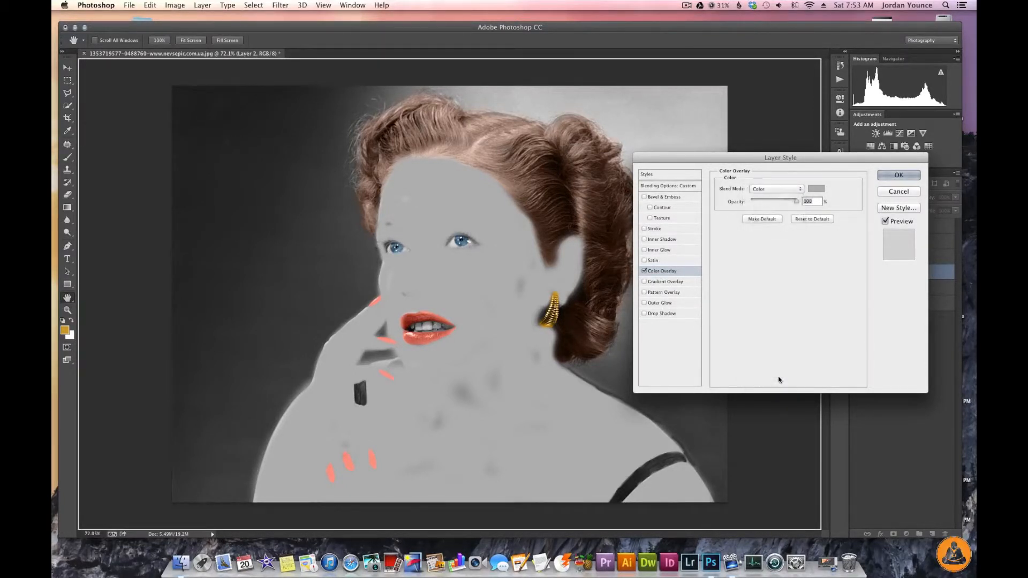
pyautogui.click(777, 189)
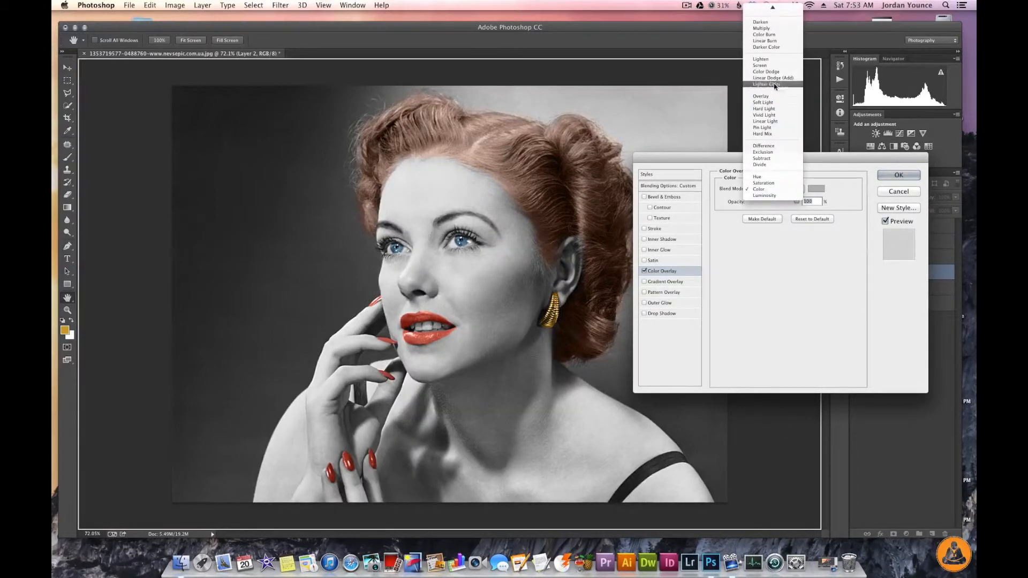
pyautogui.click(771, 102)
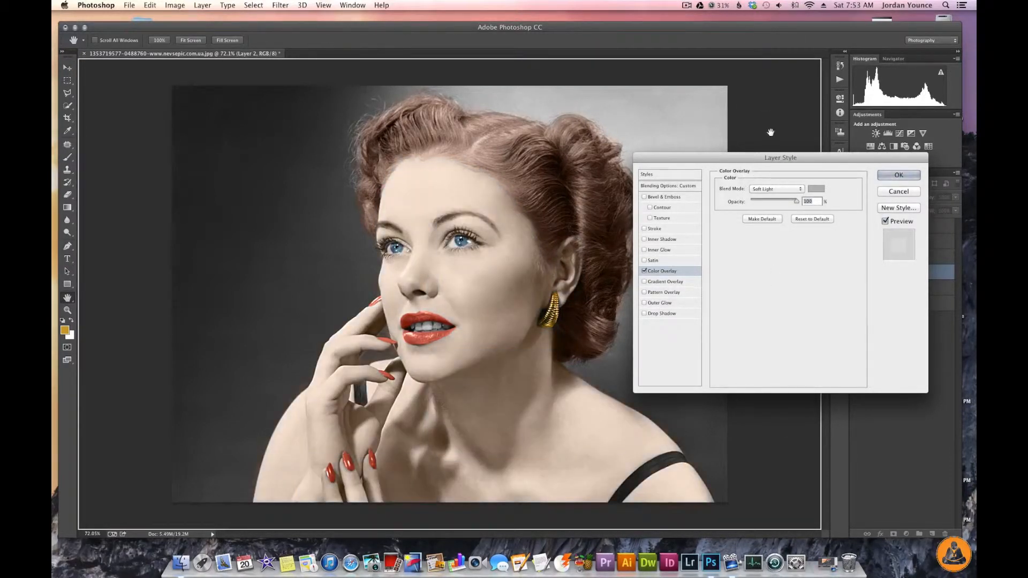
# Step: Set the overlay color to a warm red of C 6, M 73, Y 52, K 0
pyautogui.click(816, 189)
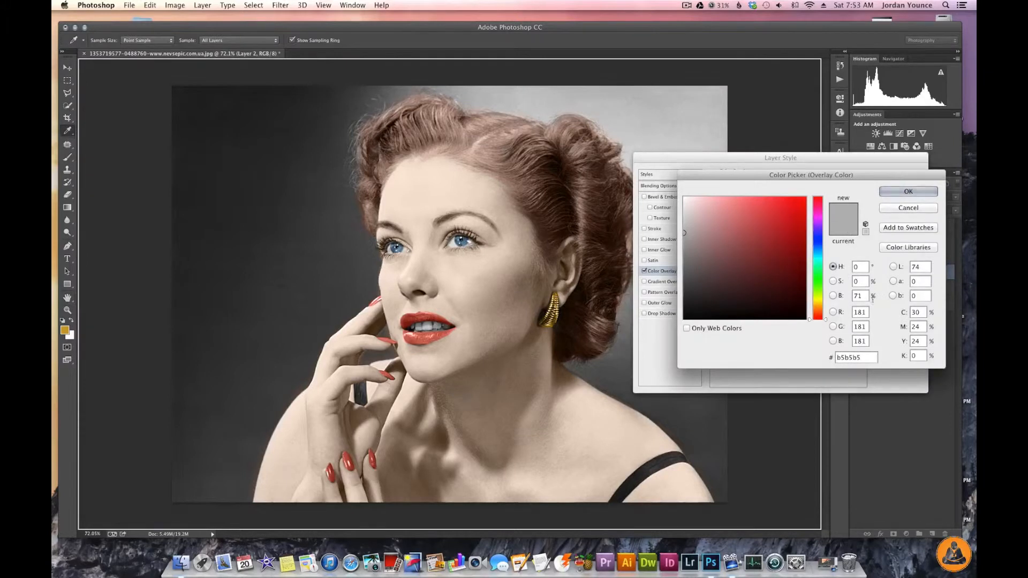
pyautogui.click(916, 312)
pyautogui.write('6')
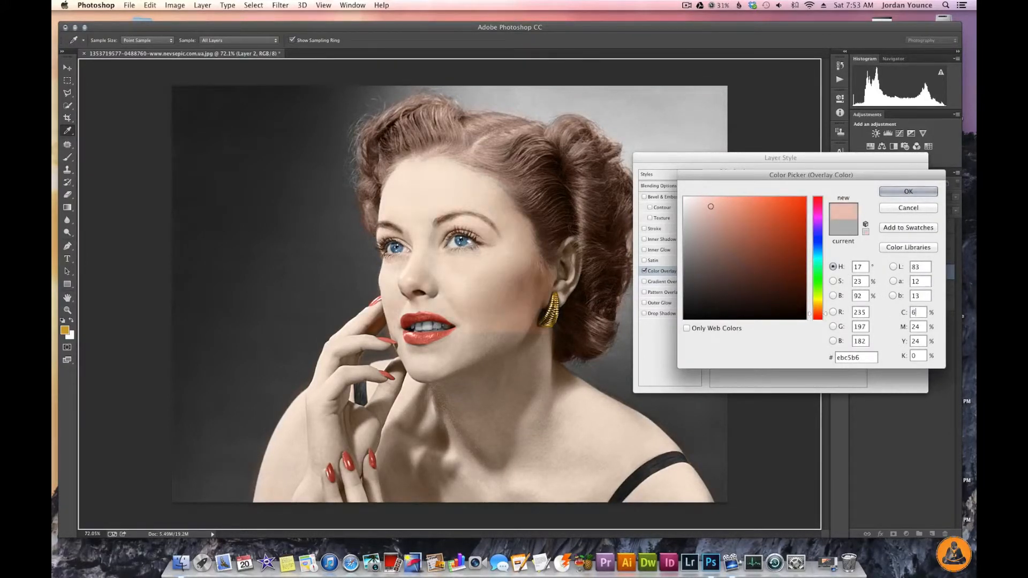
pyautogui.press('Tab')
pyautogui.write('73')
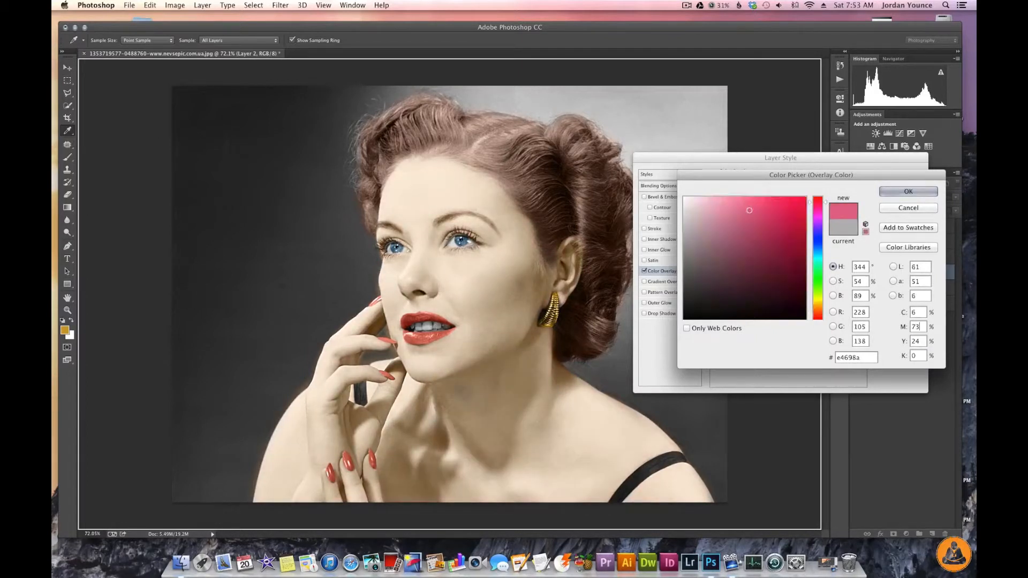
pyautogui.press('Tab')
pyautogui.write('52')
pyautogui.press('Tab')
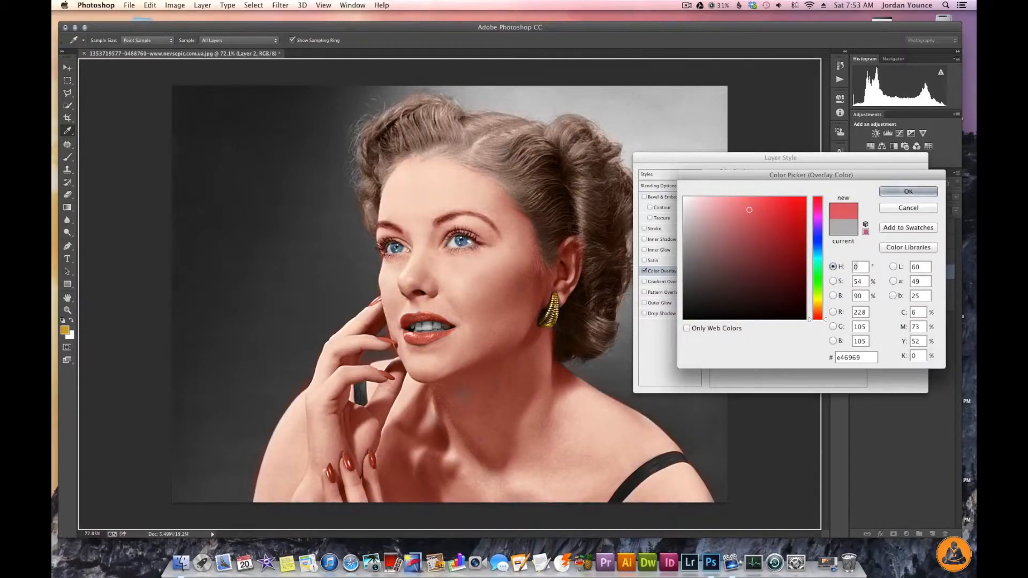
pyautogui.click(896, 191)
# Step: Lower the Color Overlay's opacity to 13%, compare the skin with and without it, and apply the effect
pyautogui.moveTo(797, 201); pyautogui.dragTo(756, 200)
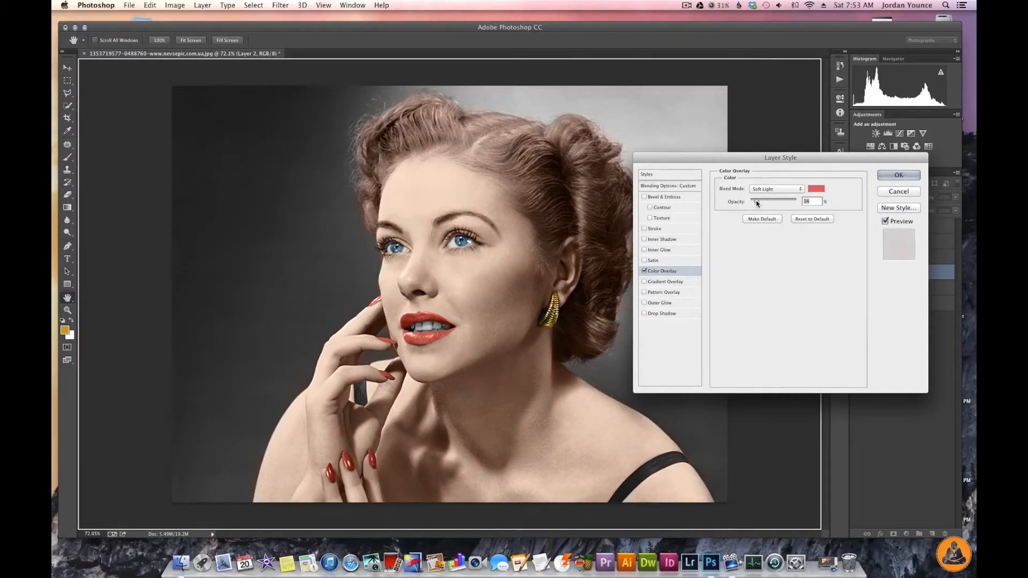
pyautogui.moveTo(756, 200); pyautogui.dragTo(757, 200)
pyautogui.click(644, 272)
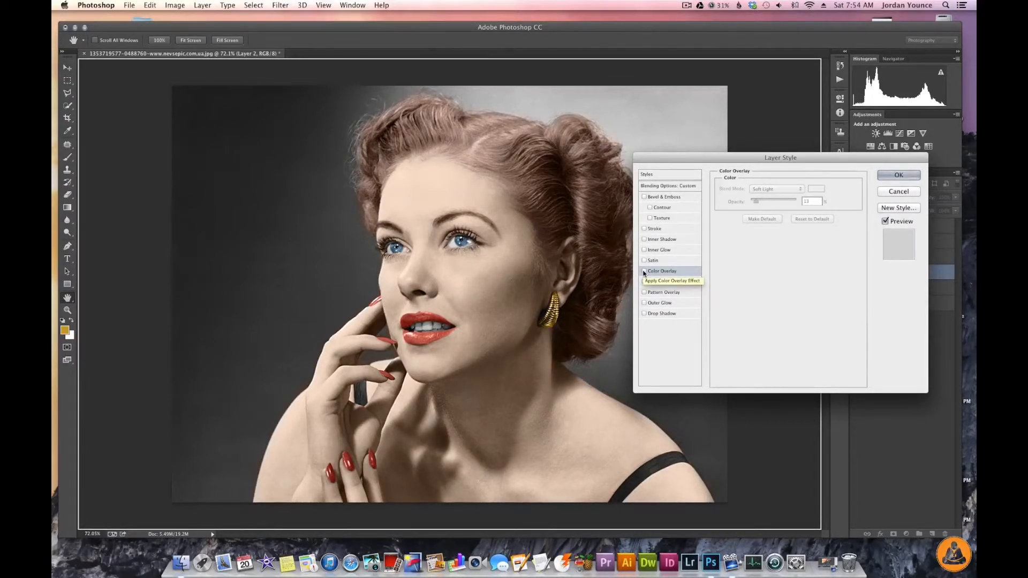
pyautogui.click(644, 272)
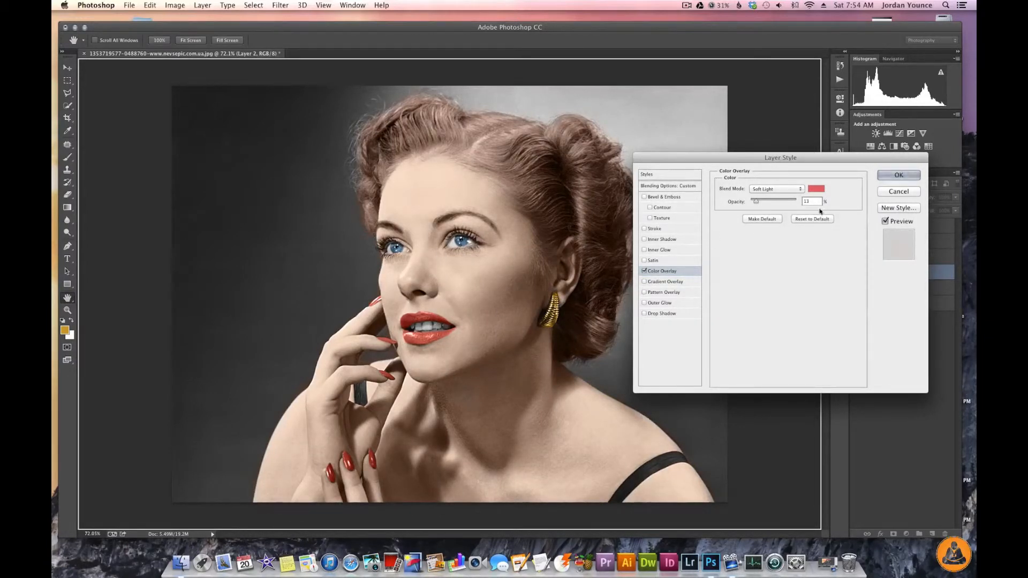
pyautogui.click(896, 174)
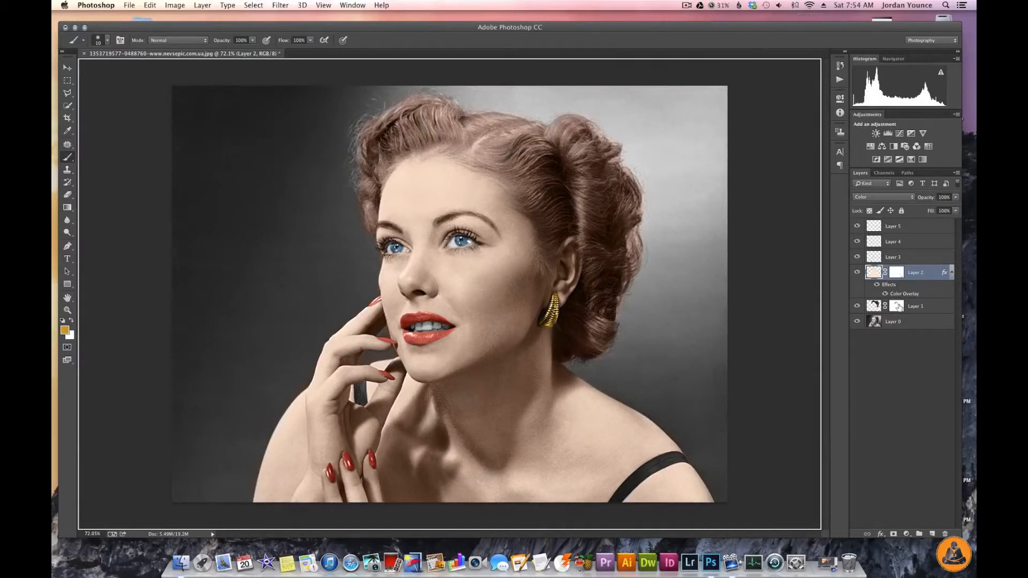
# Step: Add a new layer above the earring layer and set the foreground color to a medium blue, #62a0c7
pyautogui.click(905, 231)
pyautogui.click(933, 533)
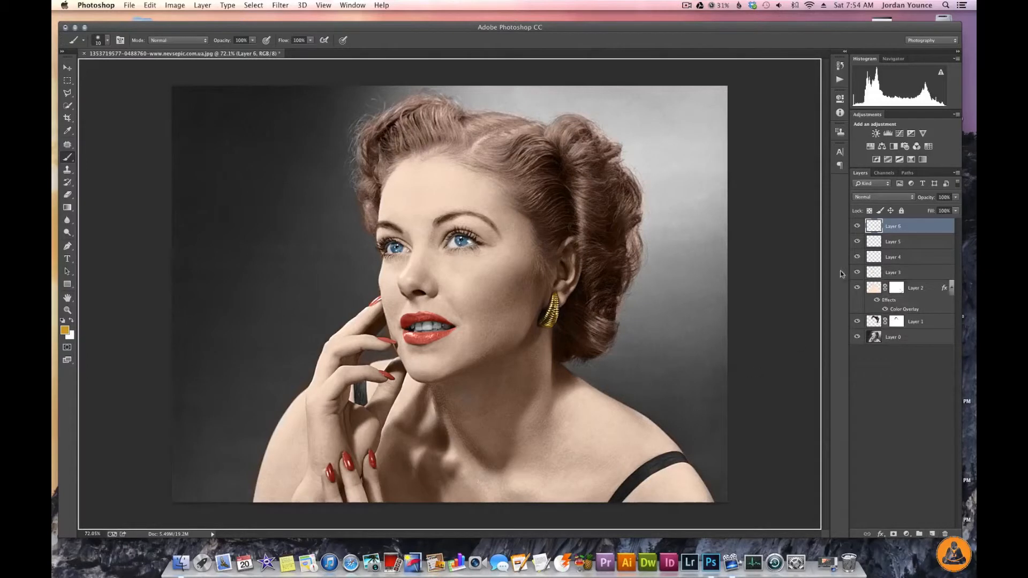
pyautogui.click(65, 331)
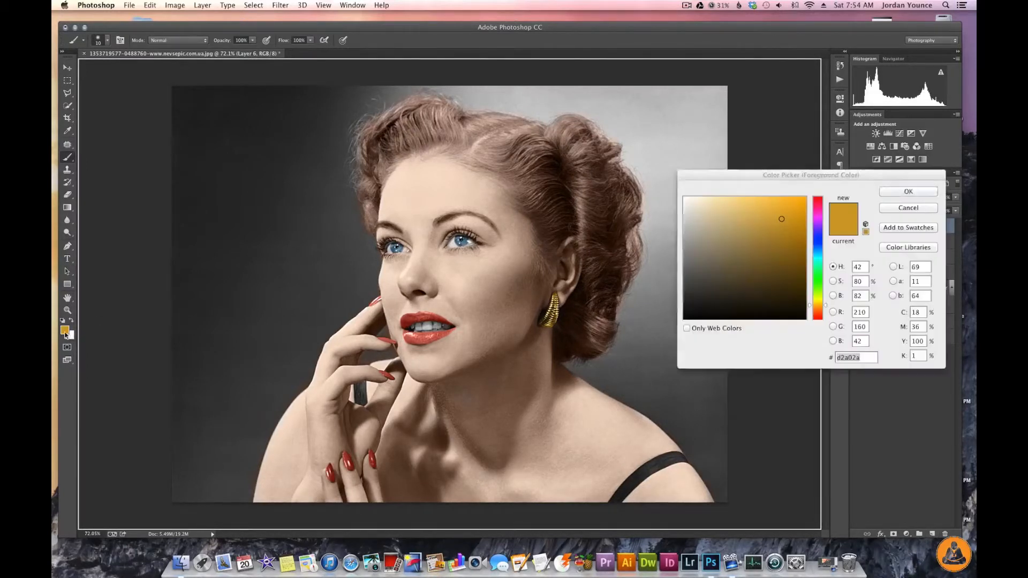
pyautogui.click(826, 250)
pyautogui.moveTo(825, 249); pyautogui.dragTo(759, 225)
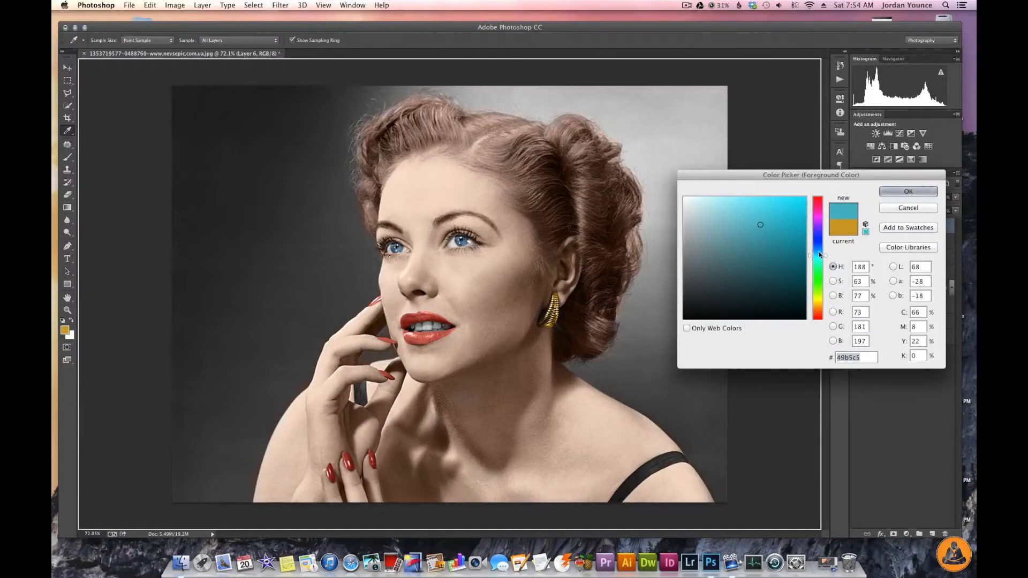
pyautogui.moveTo(825, 256); pyautogui.dragTo(825, 250)
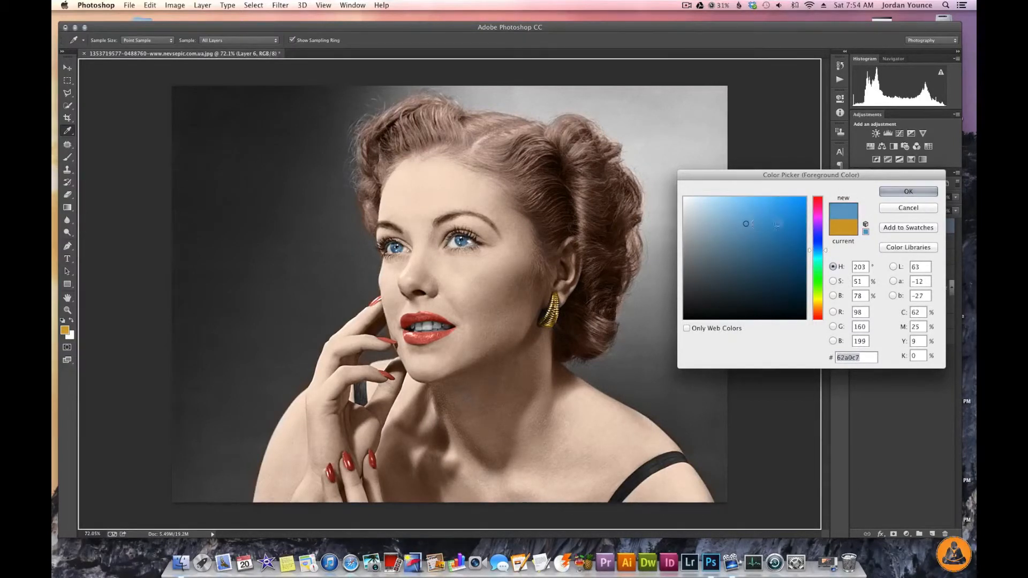
pyautogui.press('Return')
# Step: Set the new layer's blend mode to Color and paint the backdrop blue from the left side to above the hair, adjusting the brush size
pyautogui.press('b')
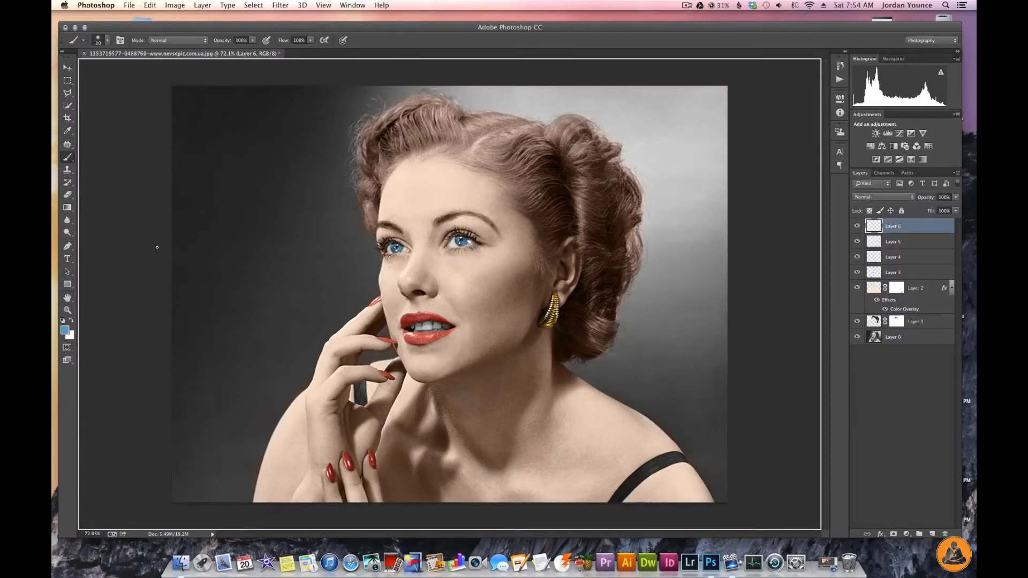
pyautogui.press(']')
pyautogui.press(']')
pyautogui.press(']')
pyautogui.press(']')
pyautogui.press(']')
pyautogui.press(']')
pyautogui.press(']')
pyautogui.press(']')
pyautogui.press(']')
pyautogui.press(']')
pyautogui.click(881, 197)
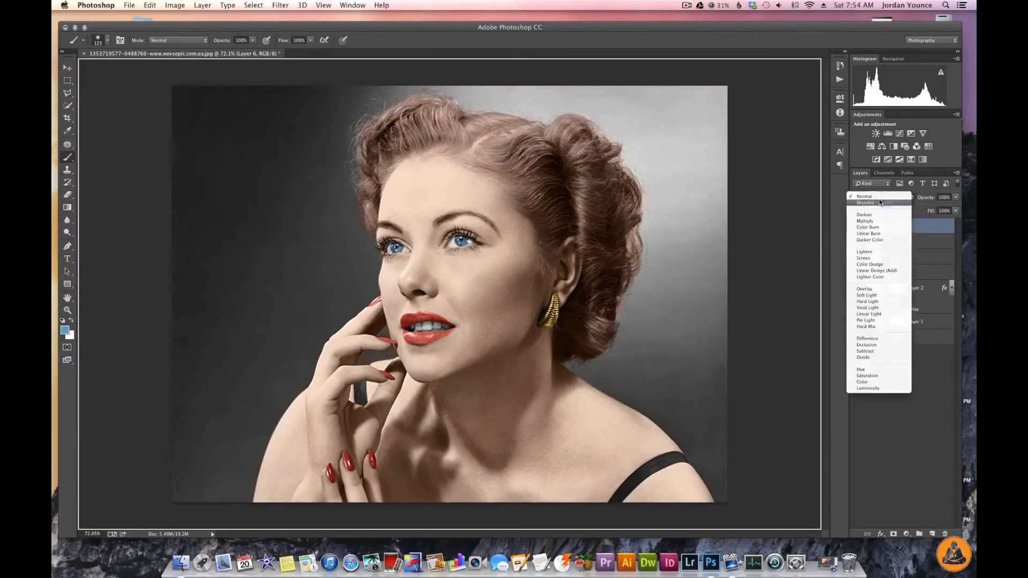
pyautogui.click(863, 382)
pyautogui.moveTo(213, 157)
pyautogui.mouseDown()
pyautogui.moveTo(236, 140)
pyautogui.moveTo(183, 82)
pyautogui.moveTo(330, 107)
pyautogui.moveTo(279, 100)
pyautogui.moveTo(188, 110)
pyautogui.moveTo(331, 142)
pyautogui.moveTo(278, 207)
pyautogui.moveTo(362, 239)
pyautogui.moveTo(257, 284)
pyautogui.moveTo(333, 312)
pyautogui.moveTo(175, 493)
pyautogui.moveTo(220, 429)
pyautogui.moveTo(249, 478)
pyautogui.mouseUp()
pyautogui.press('[')
pyautogui.press('[')
pyautogui.press('[')
pyautogui.press('[')
pyautogui.press('[')
pyautogui.moveTo(364, 90); pyautogui.dragTo(474, 99)
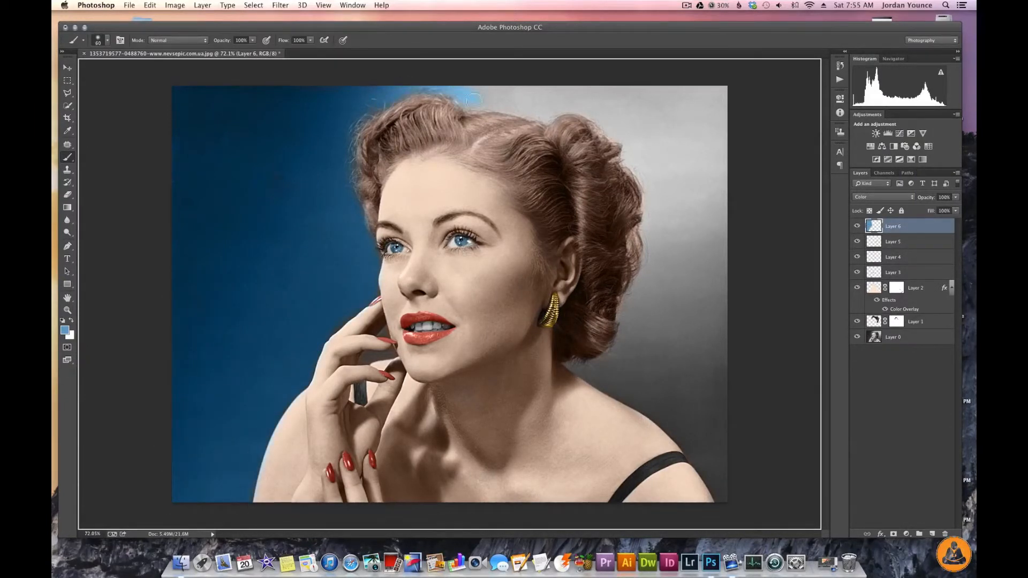
# Step: Paint the remaining backdrop to the right of the hair and shoulder blue, using smaller brushes near the edges
pyautogui.press(']')
pyautogui.press(']')
pyautogui.press(']')
pyautogui.press(']')
pyautogui.moveTo(632, 115)
pyautogui.mouseDown()
pyautogui.moveTo(661, 213)
pyautogui.moveTo(694, 188)
pyautogui.mouseUp()
pyautogui.moveTo(675, 316)
pyautogui.mouseDown()
pyautogui.moveTo(632, 344)
pyautogui.moveTo(709, 152)
pyautogui.moveTo(713, 263)
pyautogui.moveTo(633, 346)
pyautogui.mouseUp()
pyautogui.press('[')
pyautogui.press('[')
pyautogui.press('[')
pyautogui.press('[')
pyautogui.press('[')
pyautogui.press('[')
pyautogui.moveTo(726, 312)
pyautogui.mouseDown()
pyautogui.moveTo(618, 357)
pyautogui.moveTo(632, 395)
pyautogui.moveTo(713, 437)
pyautogui.mouseUp()
pyautogui.press('[')
pyautogui.press('[')
pyautogui.press('[')
pyautogui.press('[')
pyautogui.press('[')
pyautogui.press('[')
pyautogui.press(']')
pyautogui.press(']')
pyautogui.press(']')
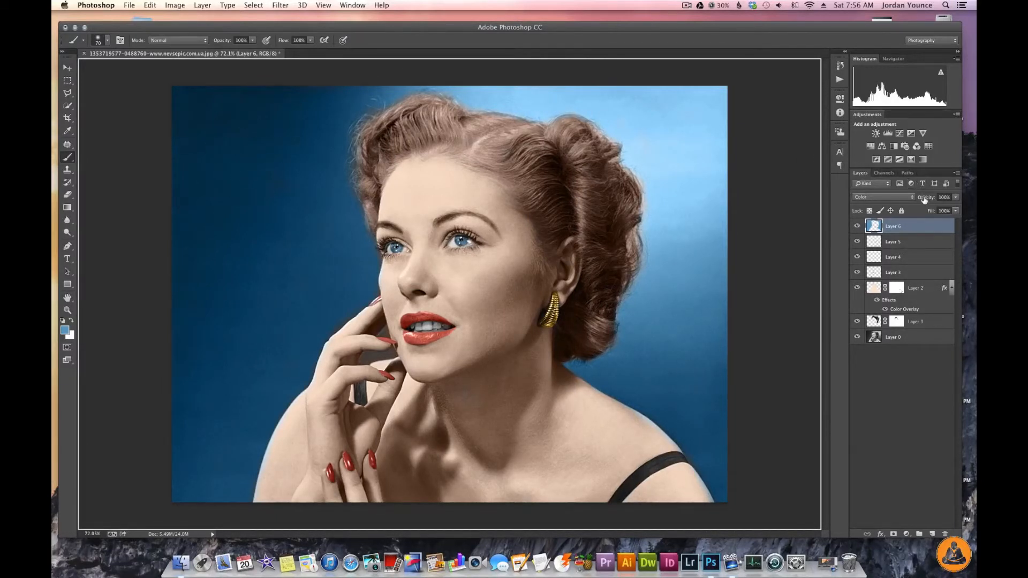
# Step: Lower the backdrop layer's opacity to 19% for a muted blue
pyautogui.moveTo(930, 200); pyautogui.dragTo(925, 200)
pyautogui.moveTo(901, 200); pyautogui.dragTo(899, 200)
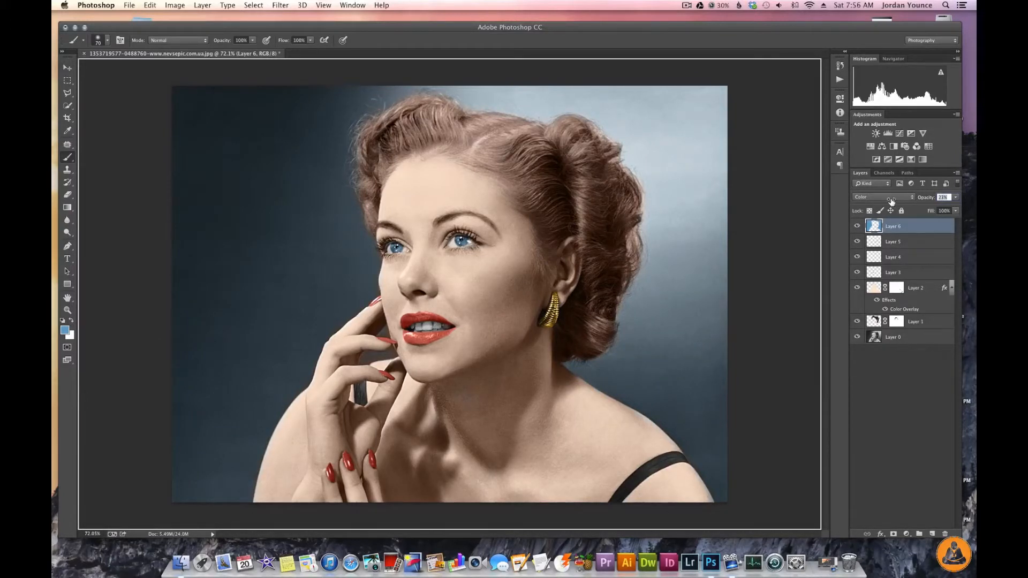
pyautogui.moveTo(890, 201); pyautogui.dragTo(890, 201)
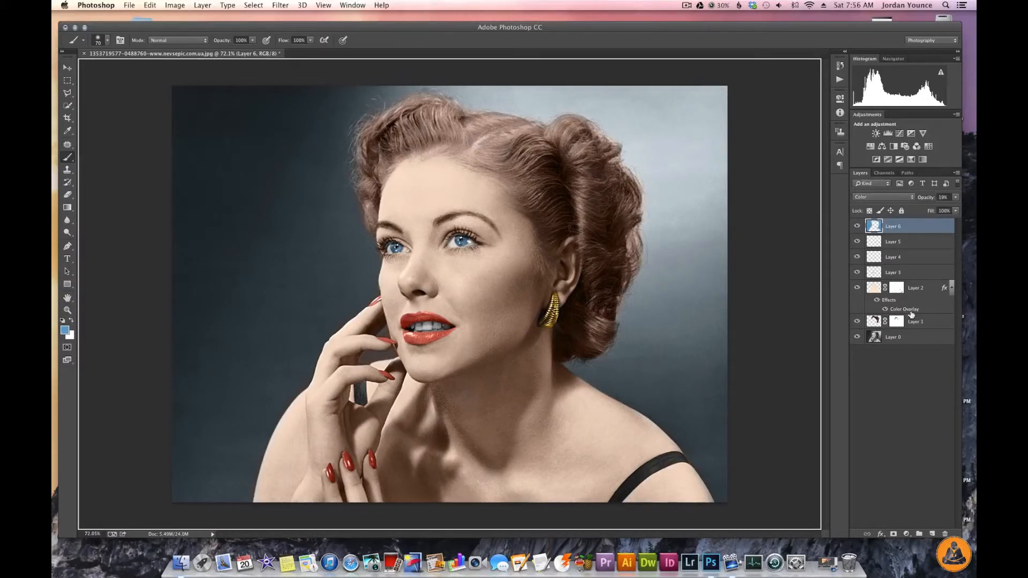
# Step: Add a Levels adjustment layer with the black input at 13 and the white input at 245
pyautogui.click(906, 534)
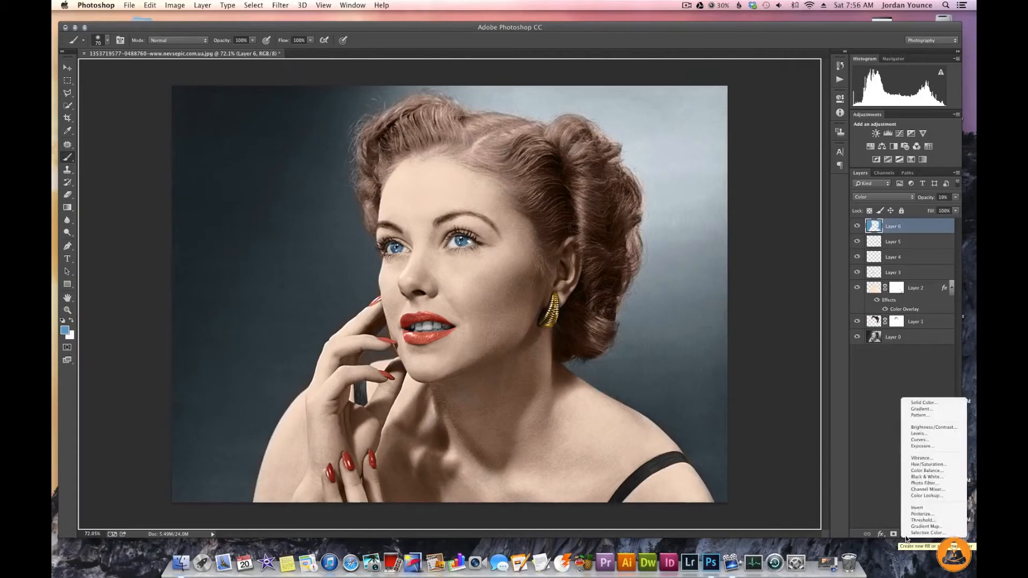
pyautogui.click(920, 433)
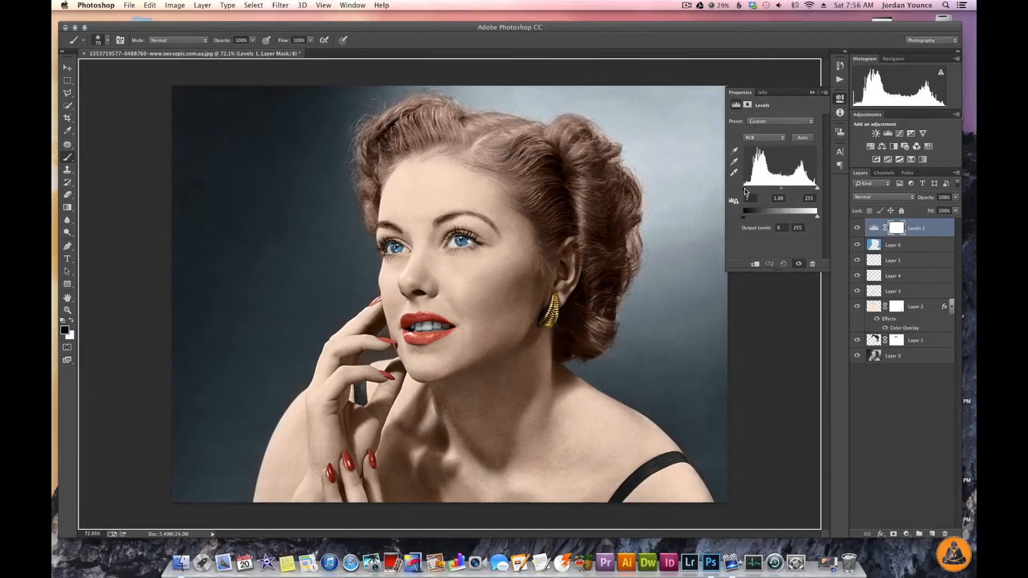
pyautogui.moveTo(745, 190); pyautogui.dragTo(747, 188)
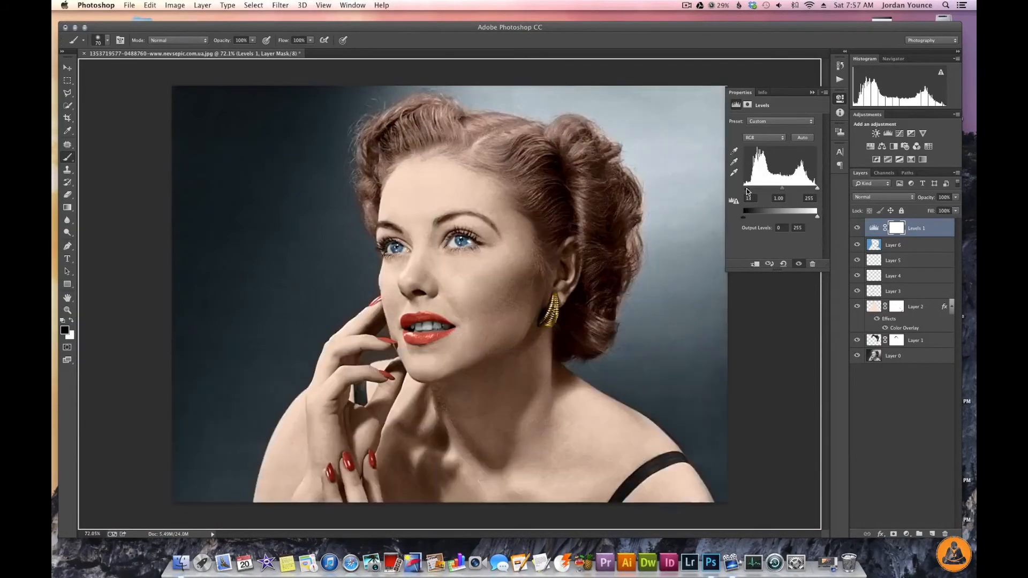
pyautogui.moveTo(817, 189); pyautogui.dragTo(813, 192)
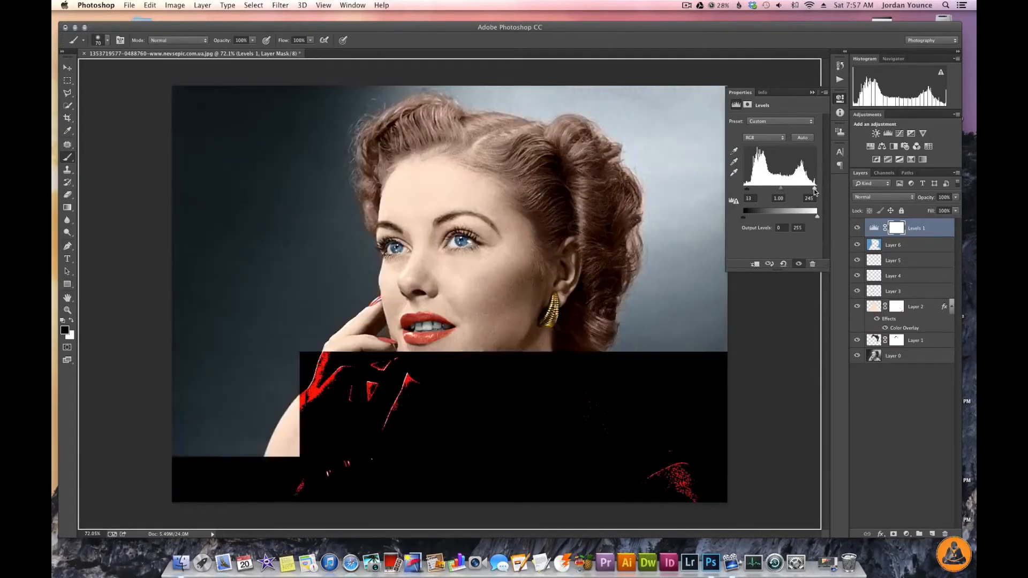
pyautogui.click(813, 93)
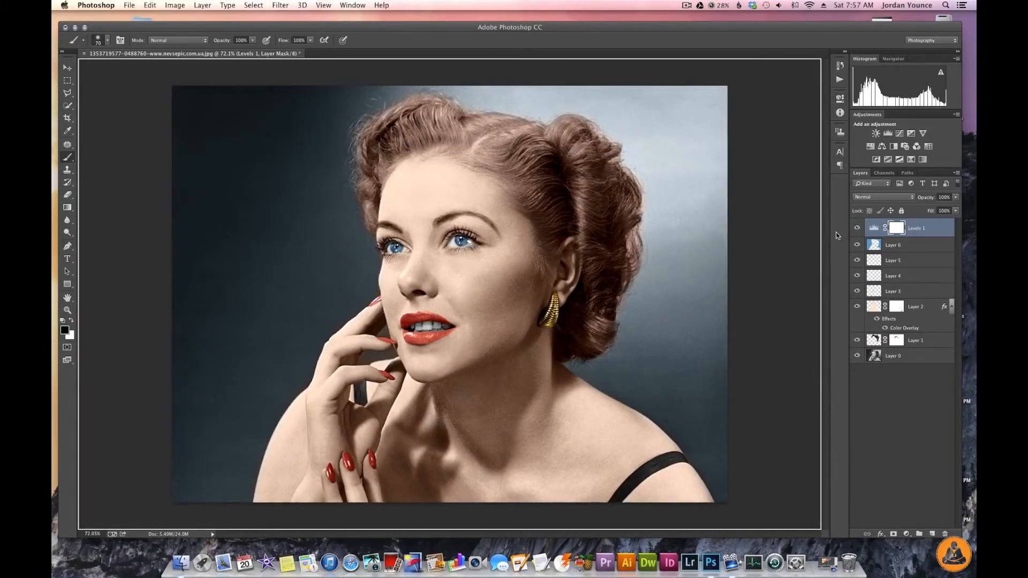
# Step: Group all layers above the original photo and toggle the group's visibility to compare before and after
pyautogui.keyDown('shift'); pyautogui.click(934, 341); pyautogui.keyUp('shift')
pyautogui.press('super+g')
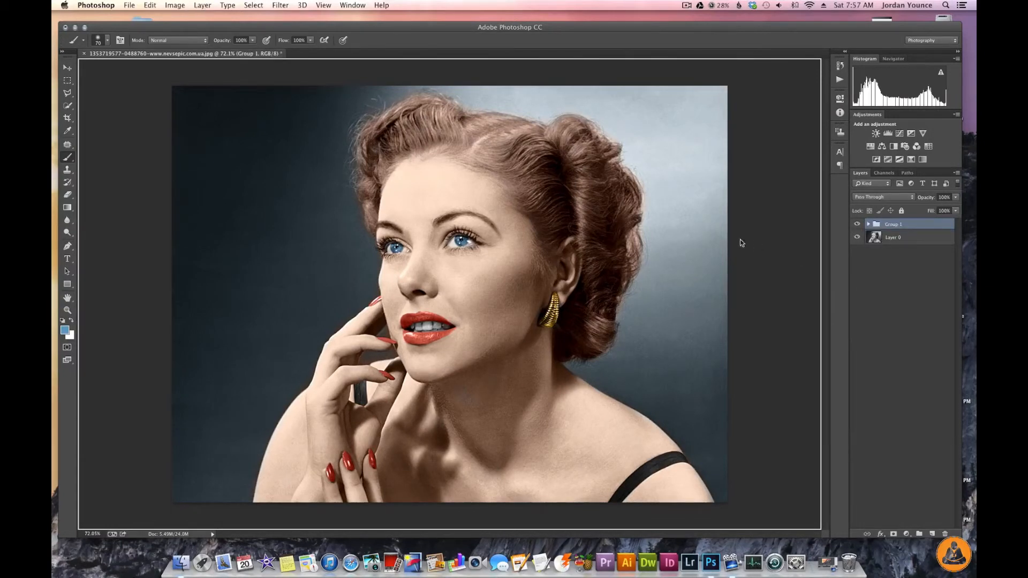
pyautogui.click(858, 225)
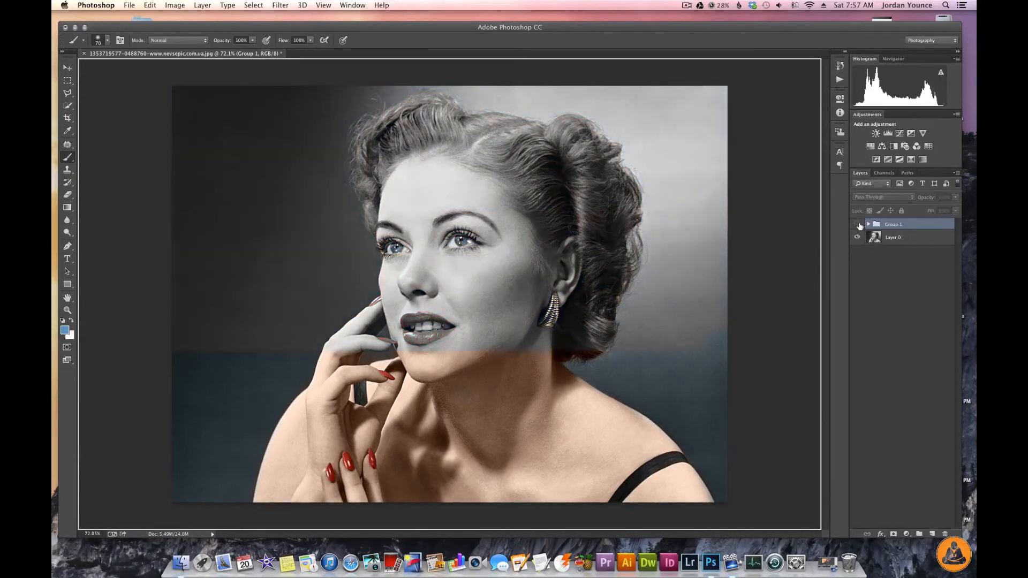
pyautogui.click(858, 224)
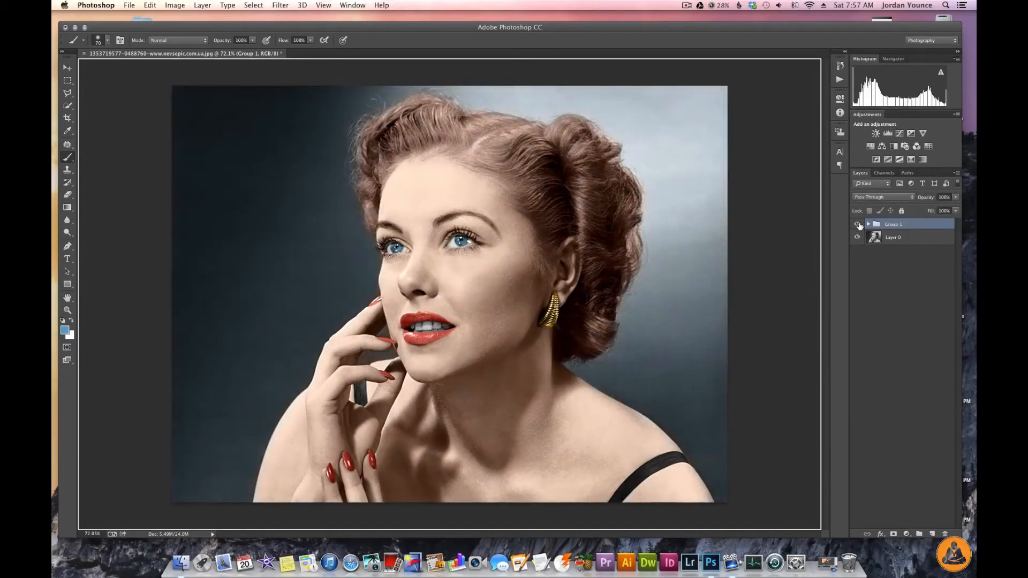